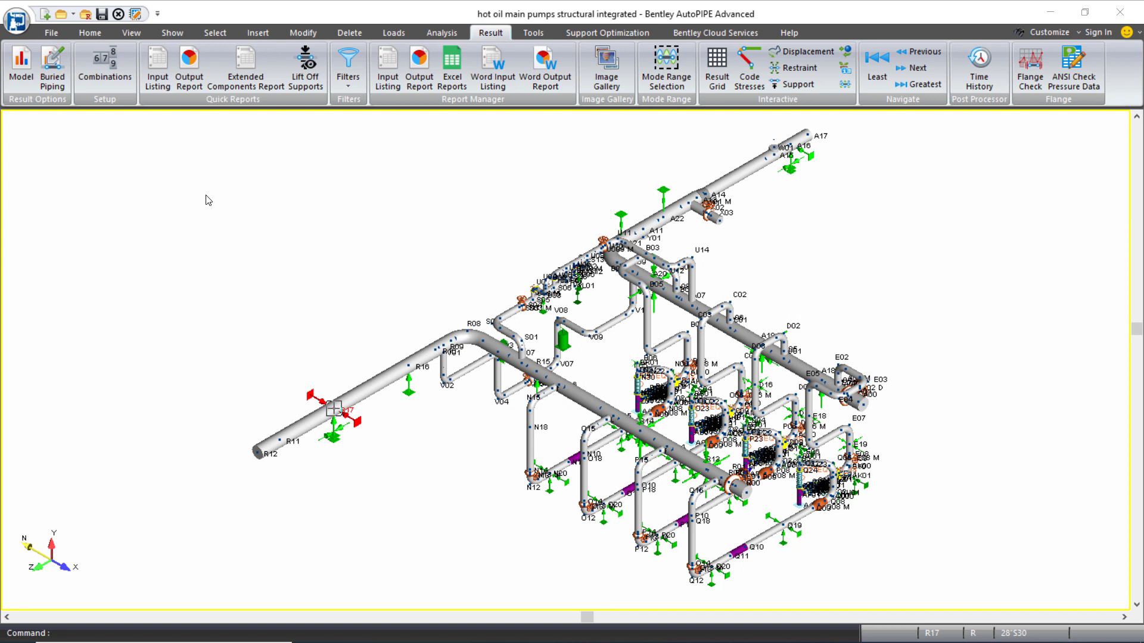
Open the load combinations and review the analyzed load cases and the code combinations.
left_click(103, 76)
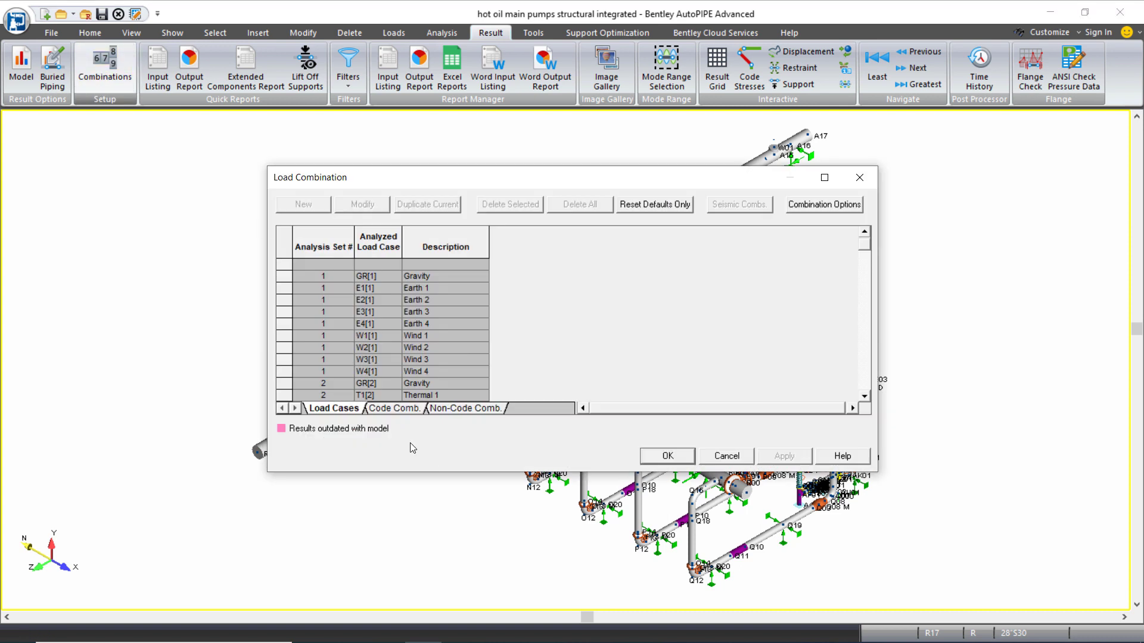
left_click_drag(434, 471, 438, 552)
scroll(499, 450, "down", 11)
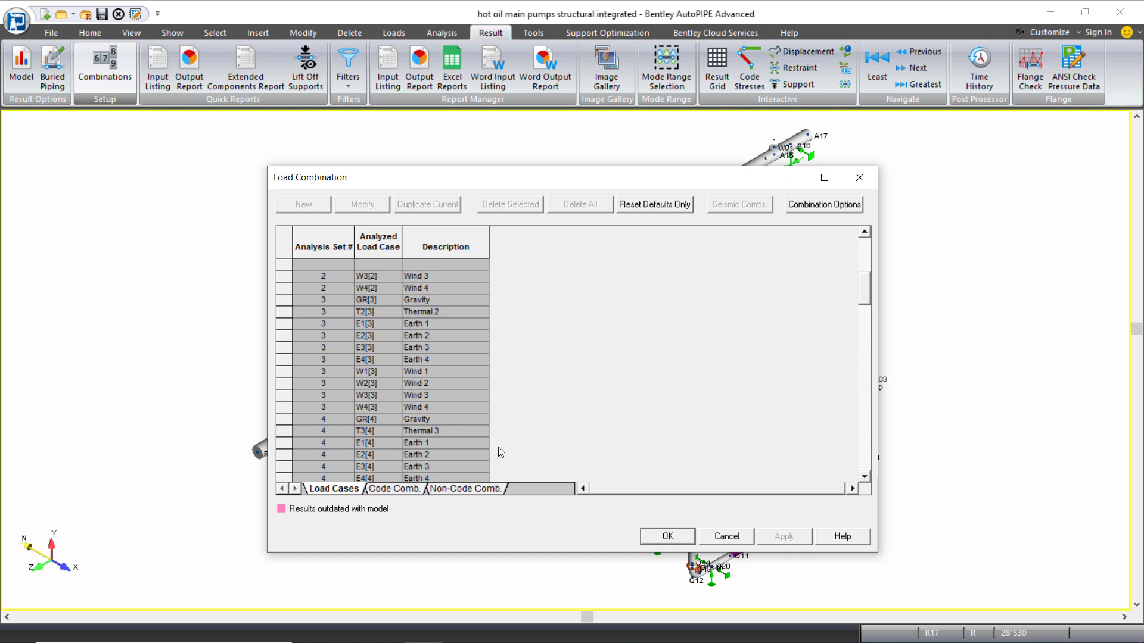
scroll(499, 447, "down", 20)
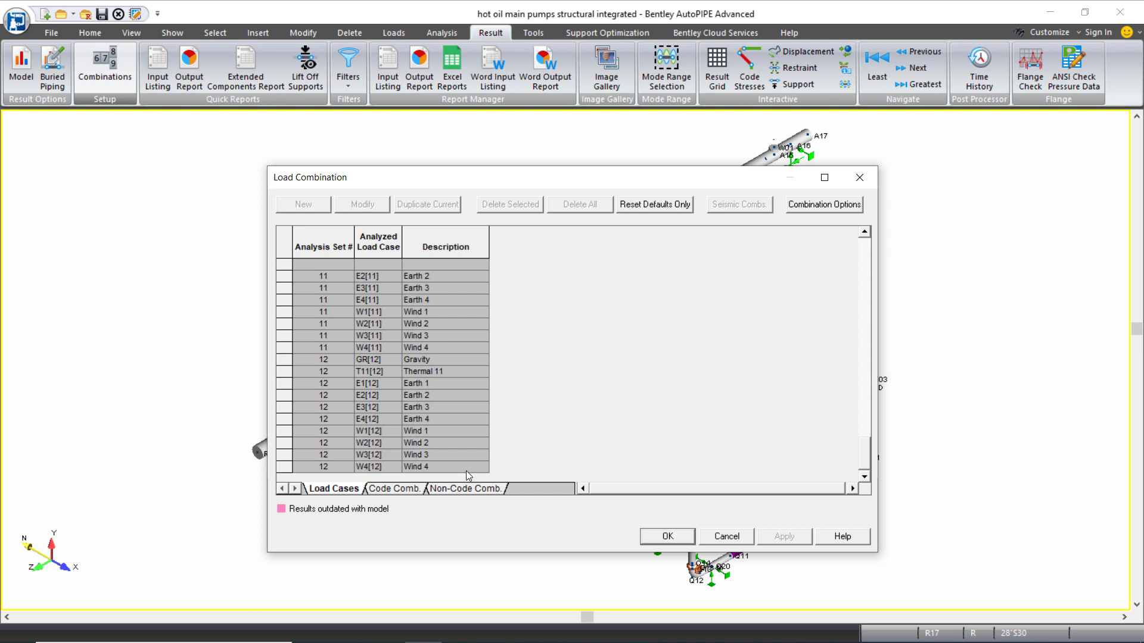
left_click(416, 491)
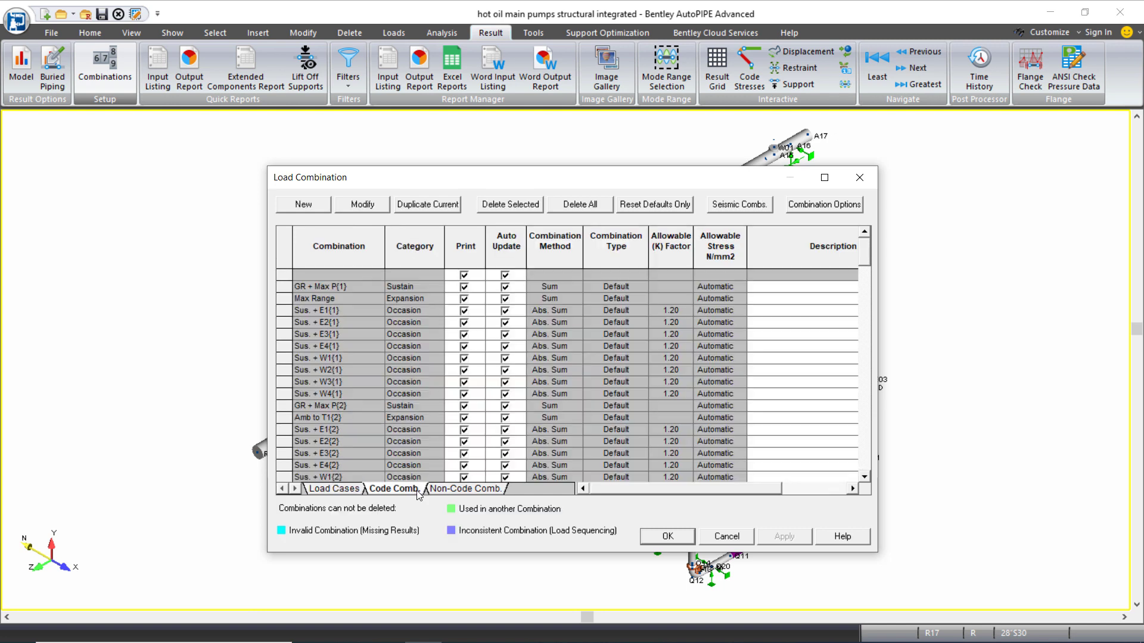
Exclude the non-code combinations Static Seismic 1{1} through Static Seismic 4{1} from printing.
left_click(470, 491)
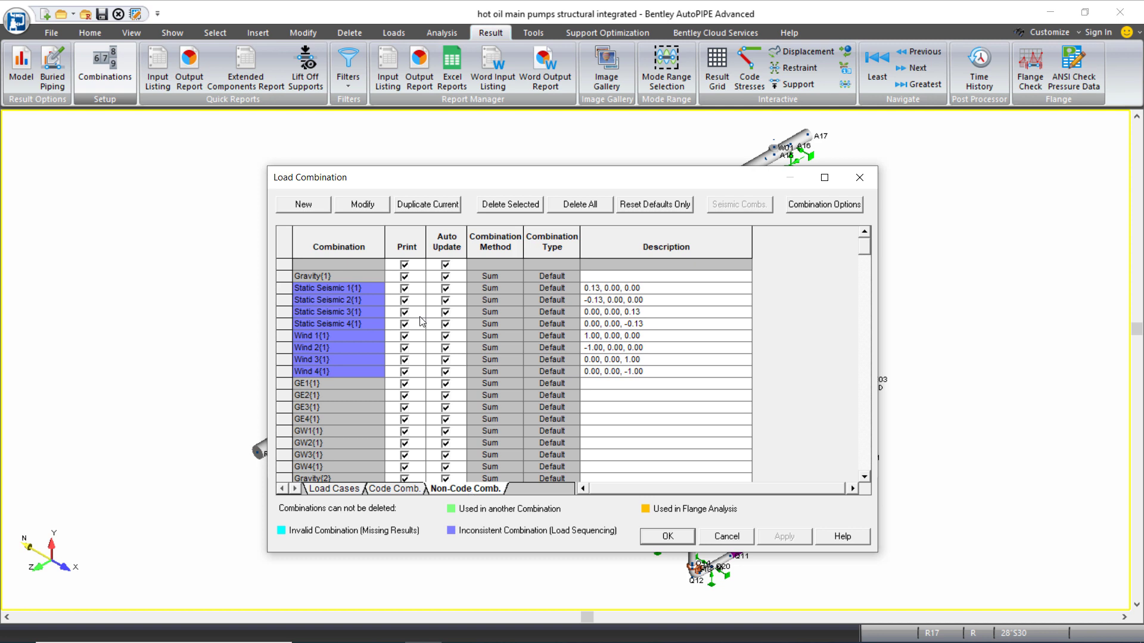
left_click(407, 241)
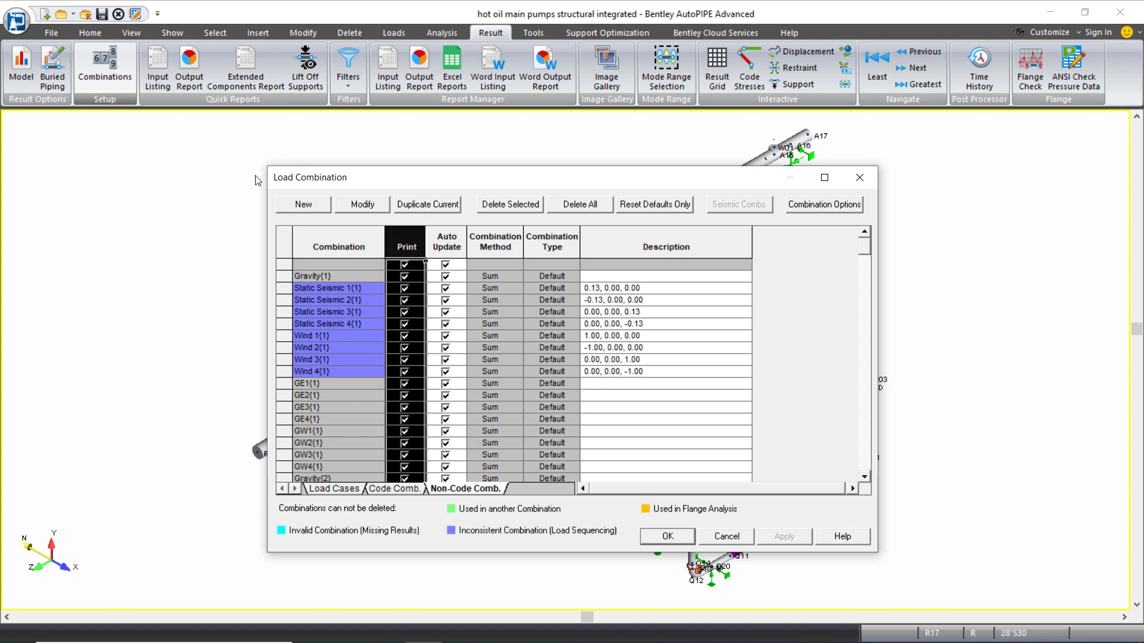
left_click_drag(266, 162, 216, 95)
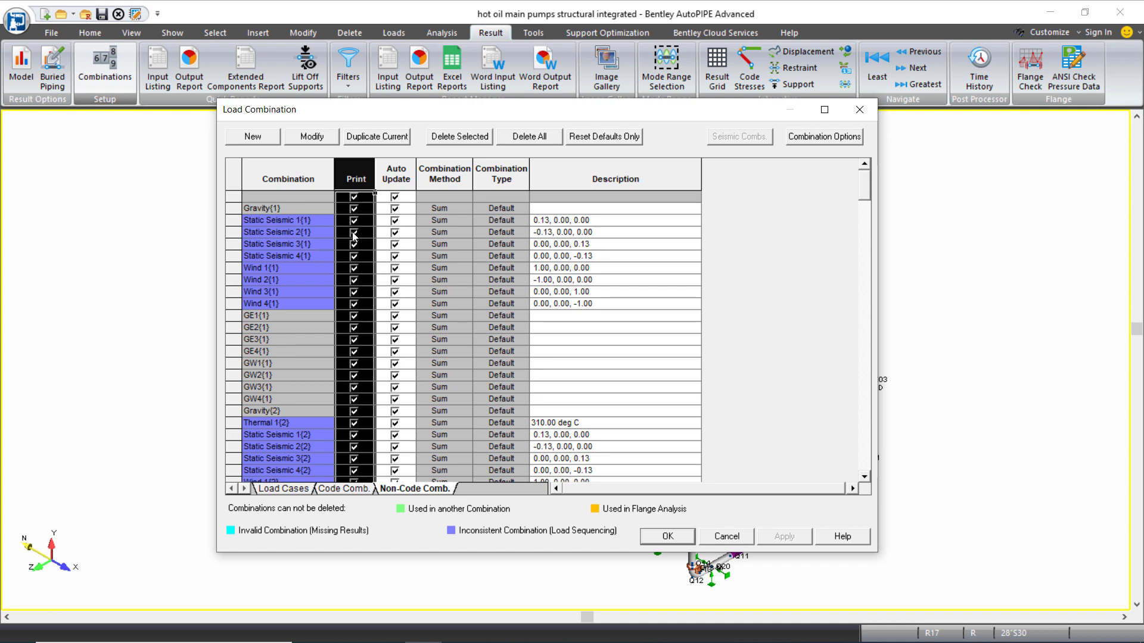
left_click(354, 220)
left_click(354, 232)
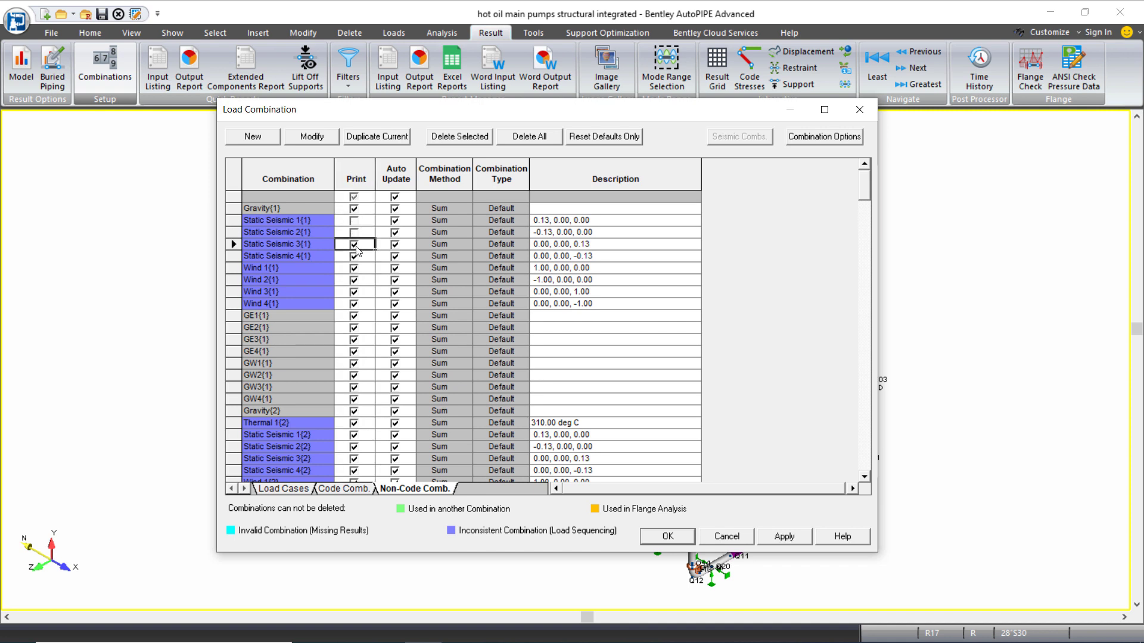
left_click(354, 245)
left_click(354, 256)
Exclude the non-code combinations Wind 1{1} through Wind 4{1} from printing and accept the load combination settings.
left_click(355, 269)
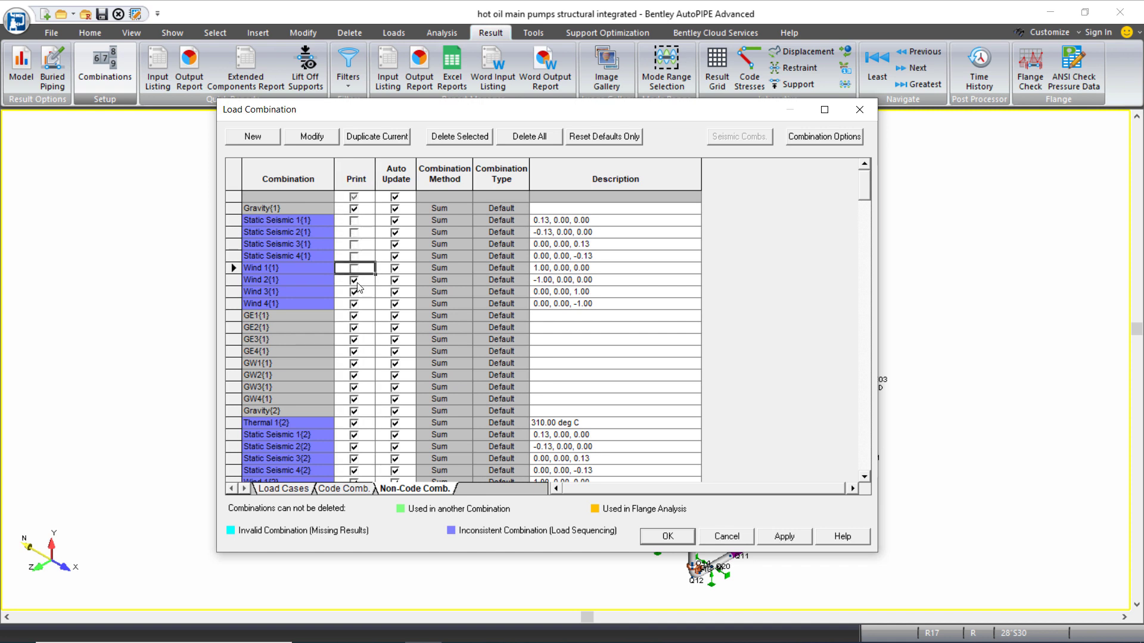
left_click(354, 280)
left_click(355, 292)
left_click(355, 304)
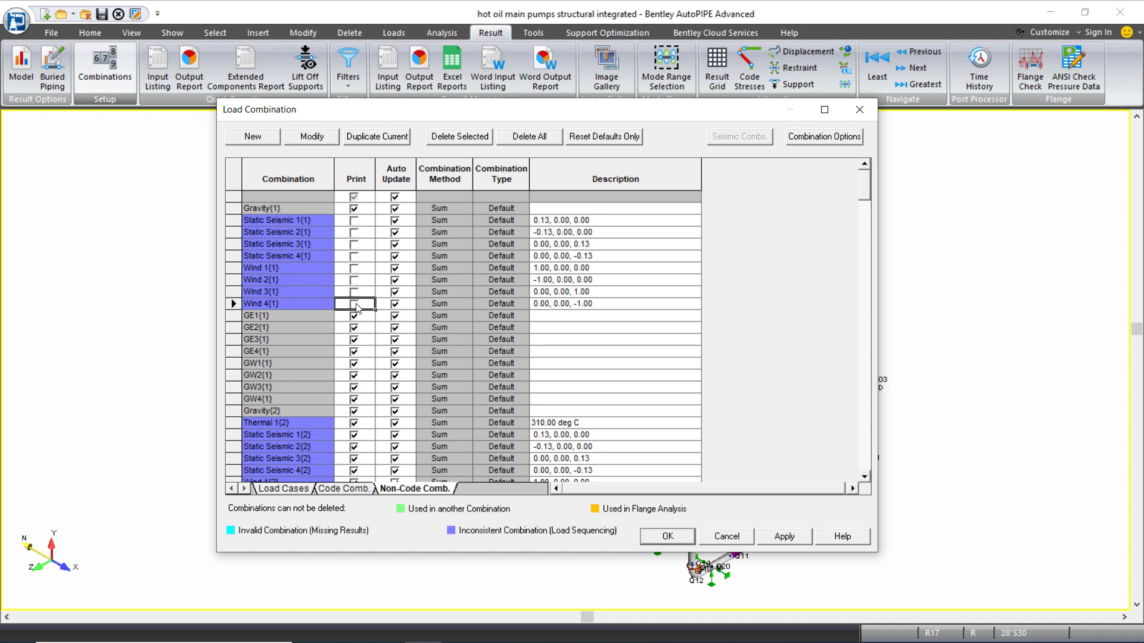
left_click(691, 539)
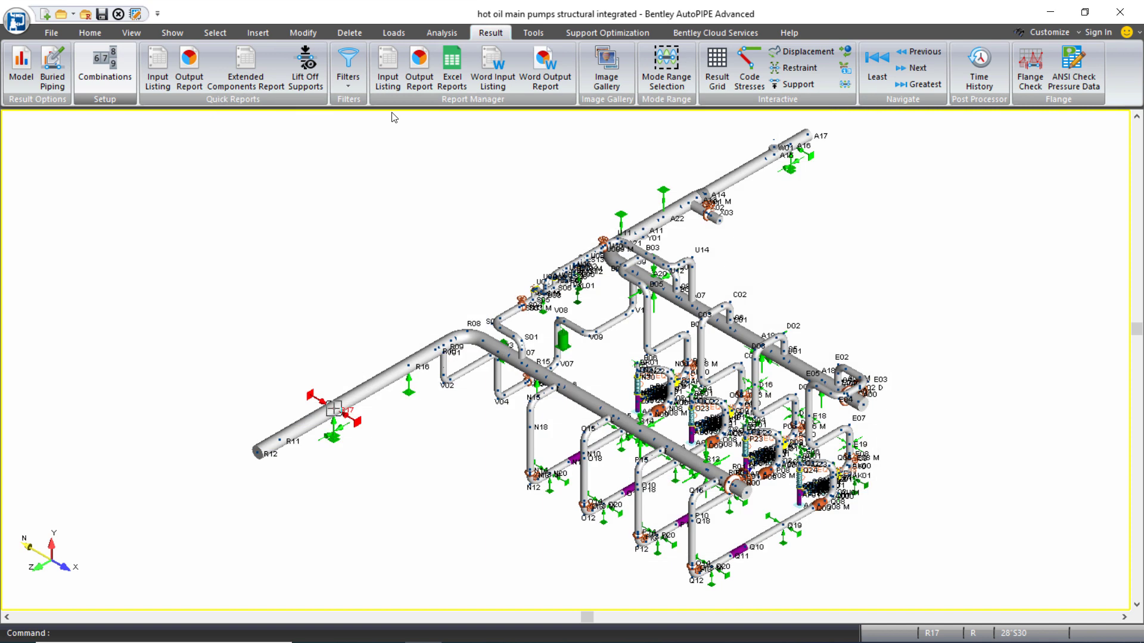
Set the code stress result filter to stress ratios greater than 0.8.
left_click(353, 84)
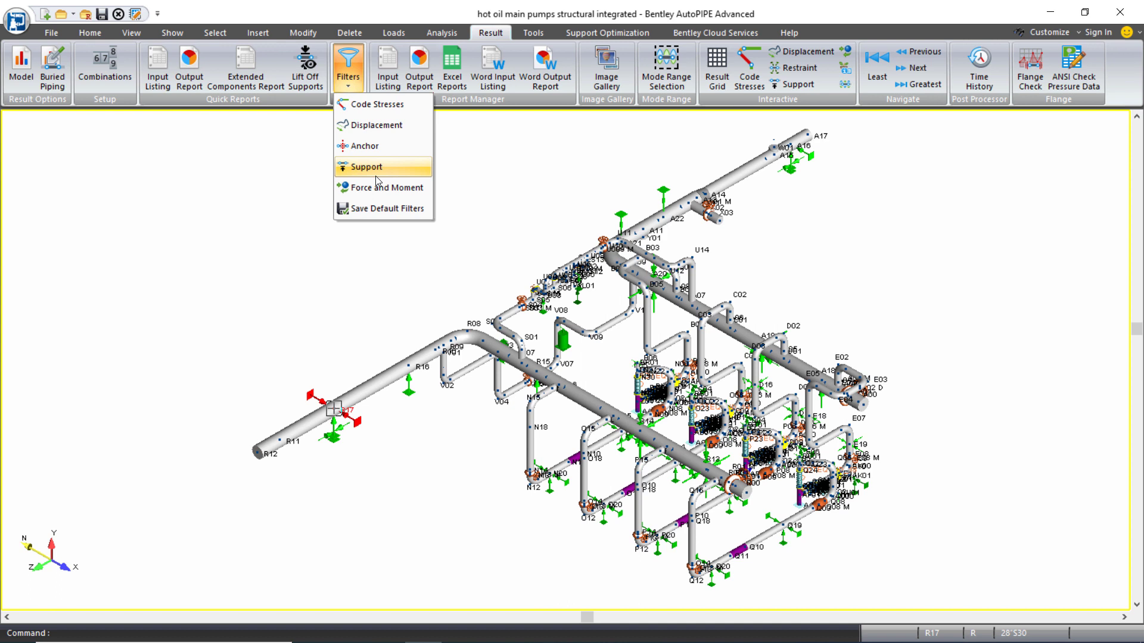
left_click(387, 106)
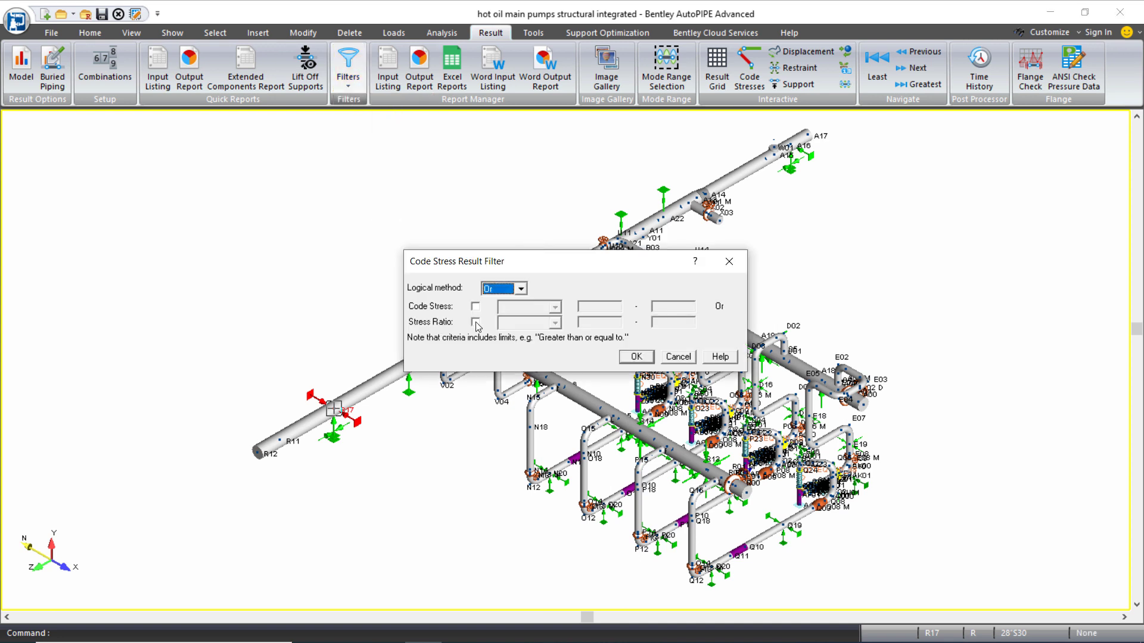
left_click(475, 323)
double_click(599, 322)
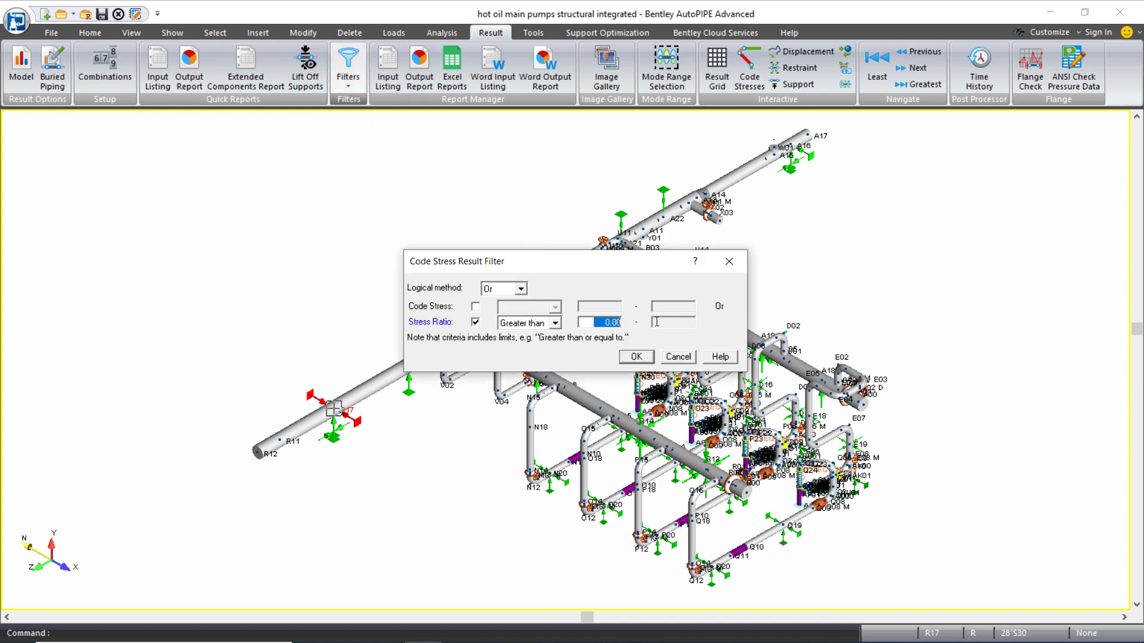
type(".8")
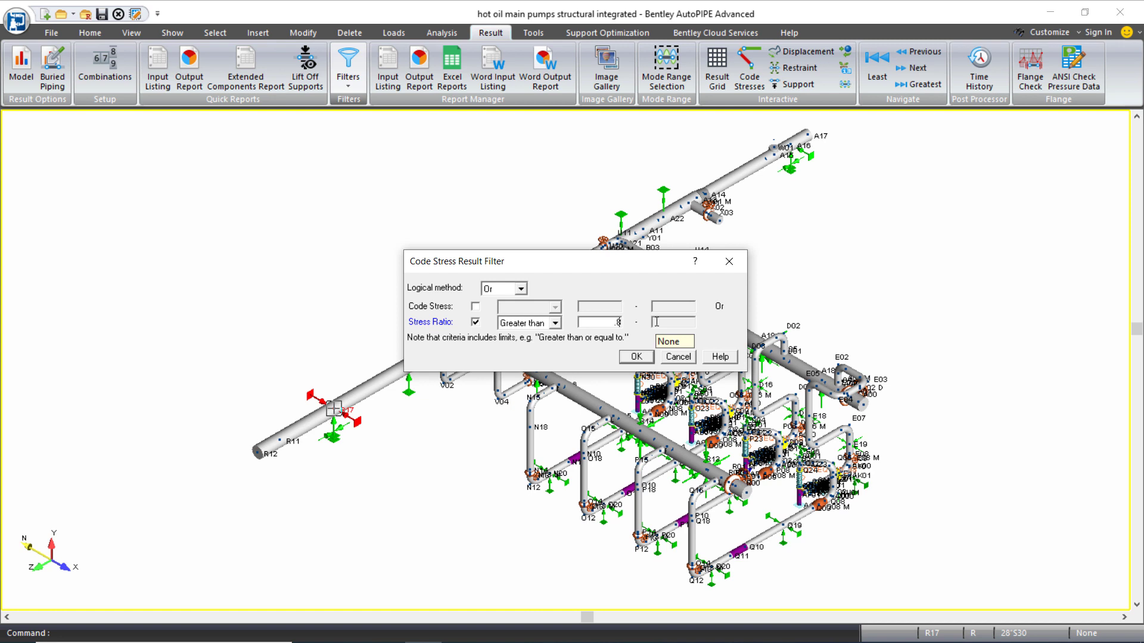
left_click(637, 357)
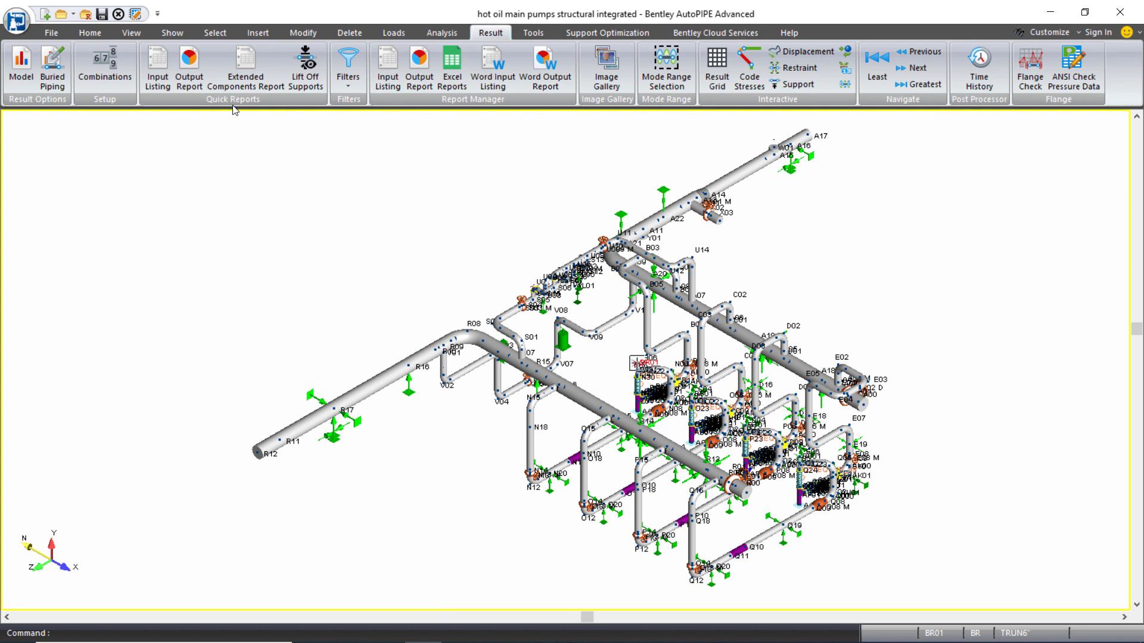
Generate the quick output report with all result sections selected and the filter criteria applied.
left_click(199, 81)
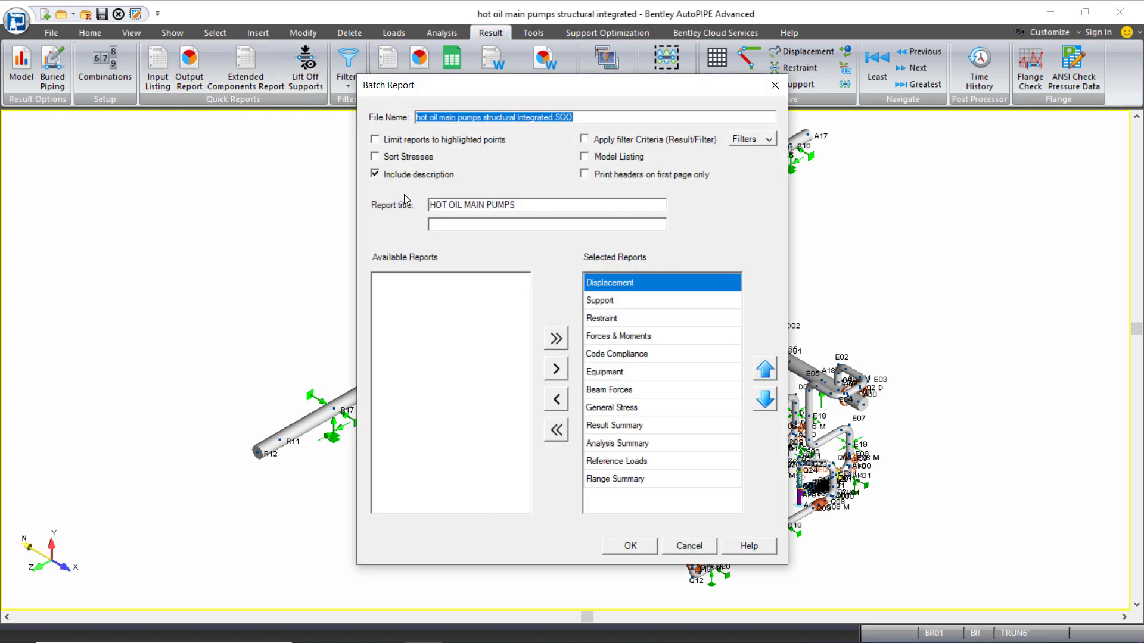
left_click(584, 139)
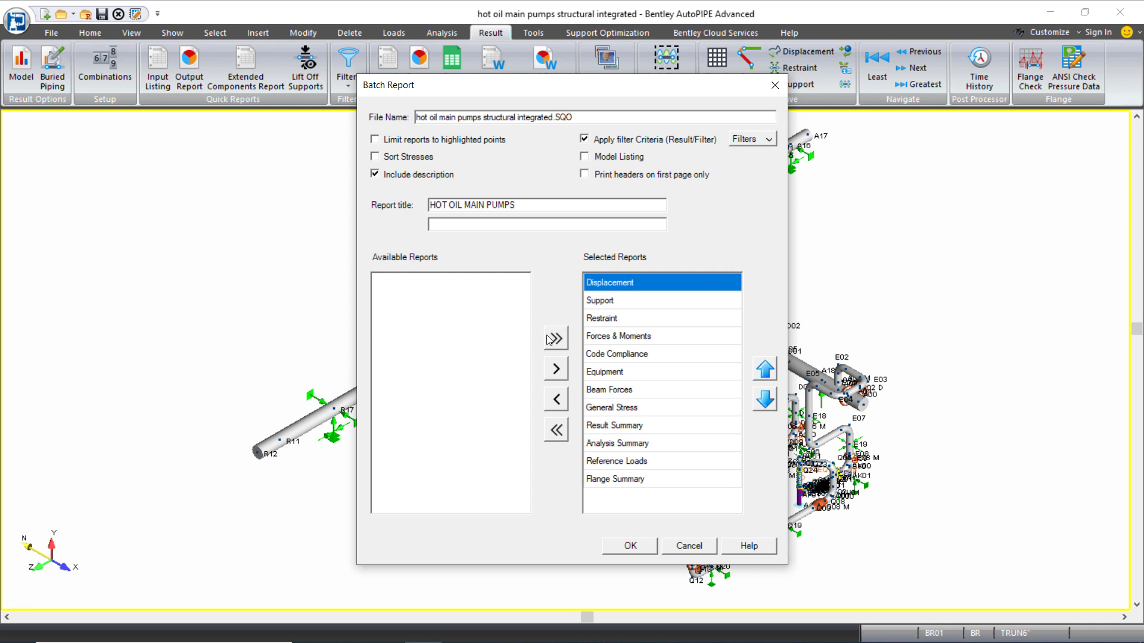
left_click(608, 357)
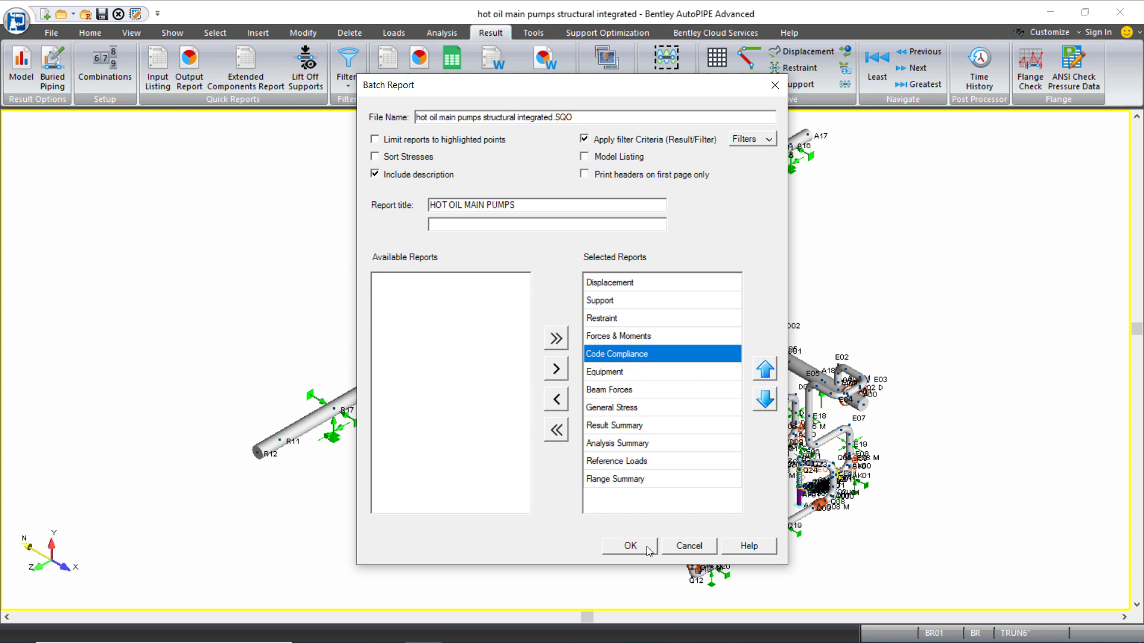
left_click(630, 546)
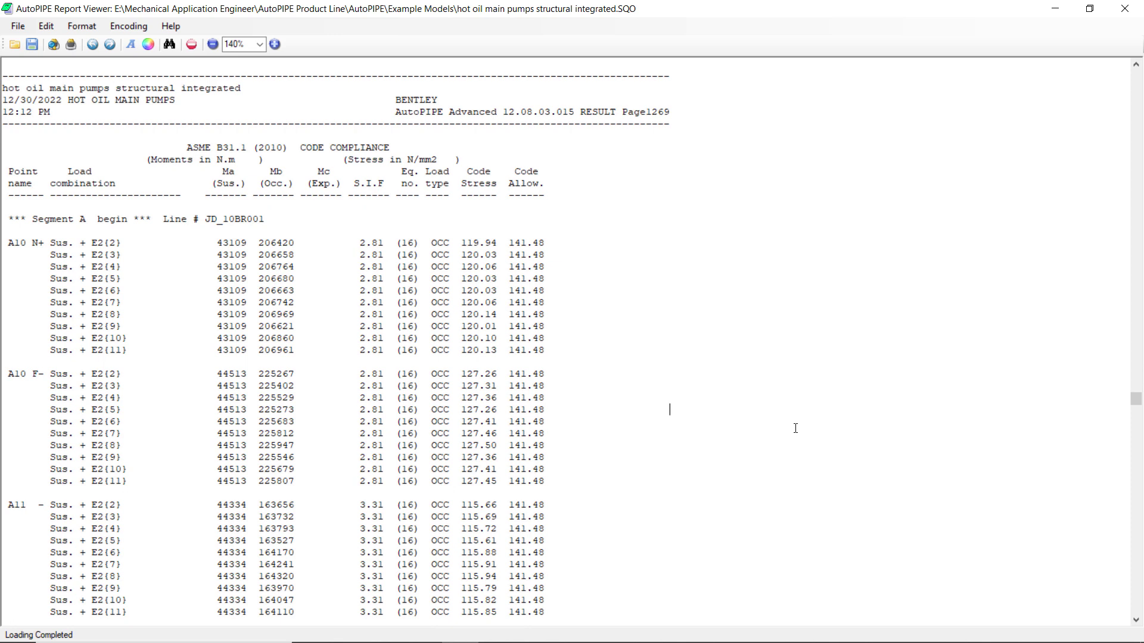
Examine the filtered code compliance results for Segment A in the output report, including combinations and code stresses, and close the report.
scroll(796, 428, "up", 3)
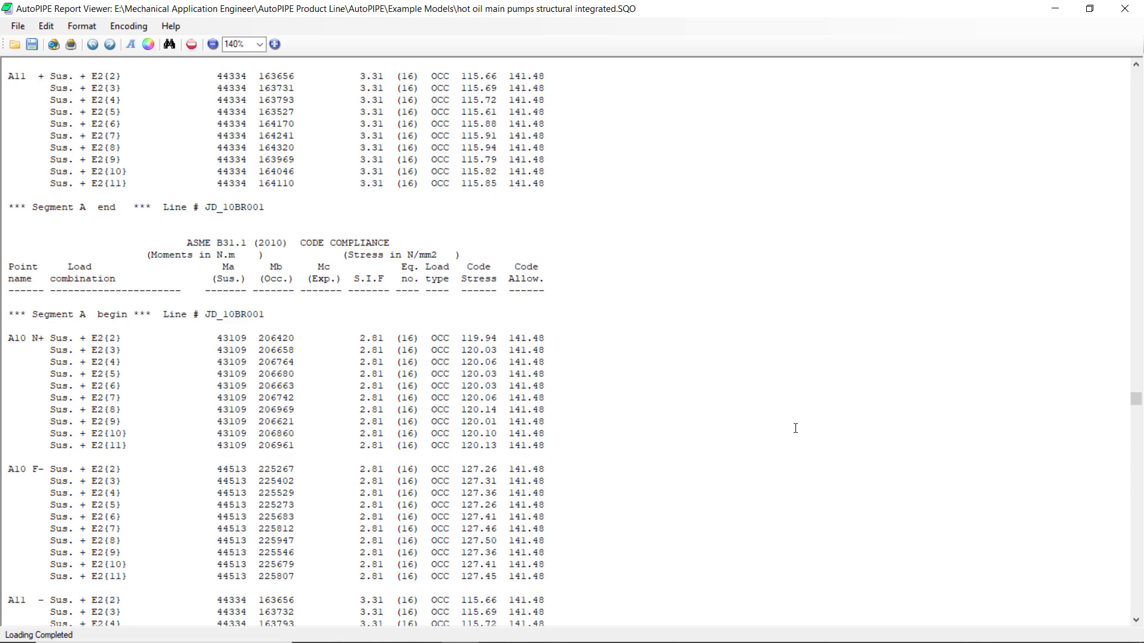
scroll(796, 428, "up", 3)
scroll(795, 428, "up", 3)
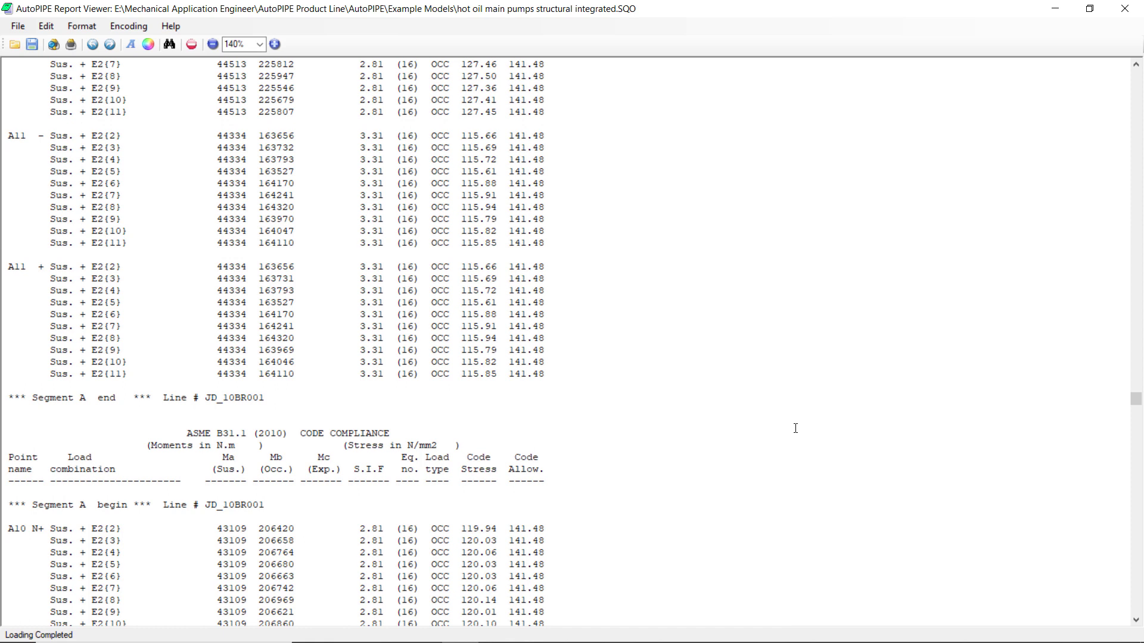
scroll(795, 428, "up", 3)
scroll(795, 428, "up", 3)
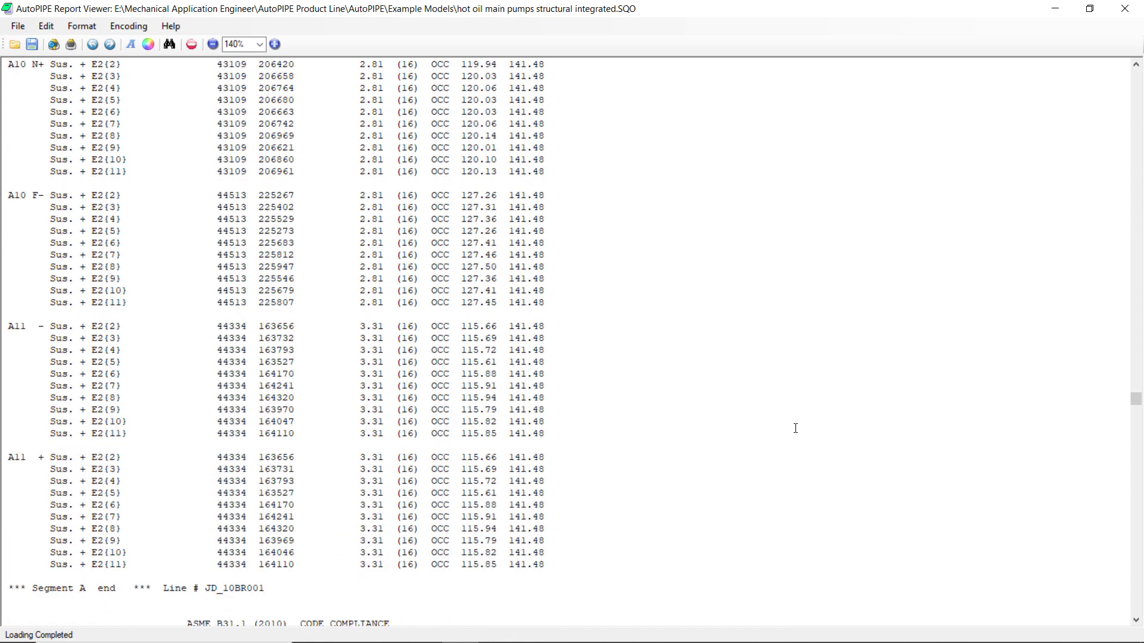
scroll(795, 429, "up", 3)
scroll(796, 429, "up", 3)
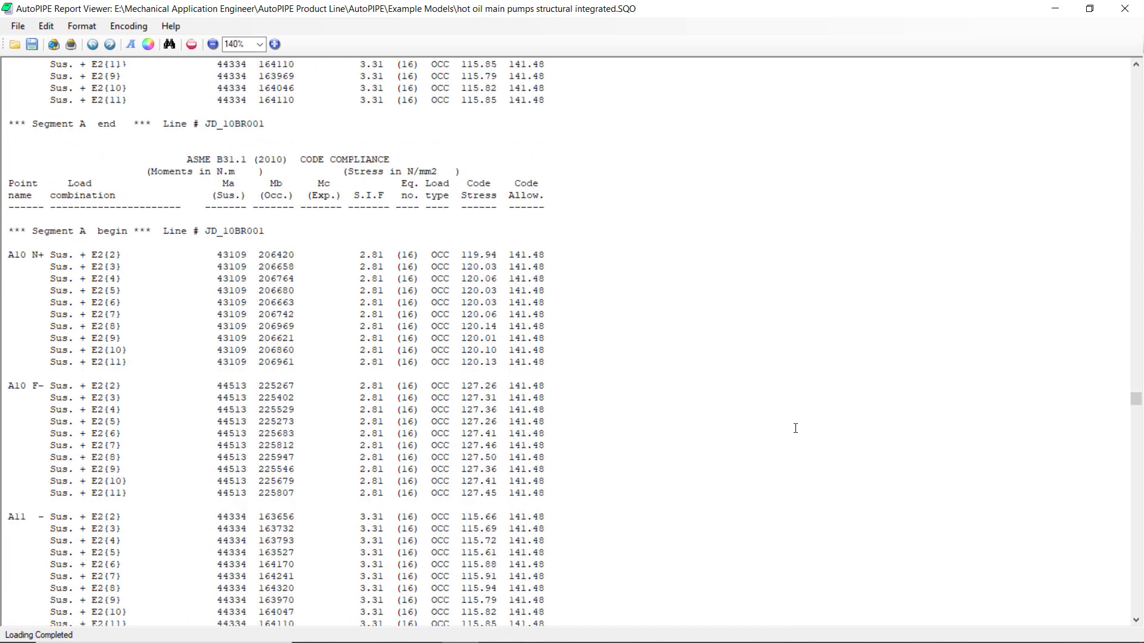
scroll(795, 428, "up", 3)
key("Page_Down")
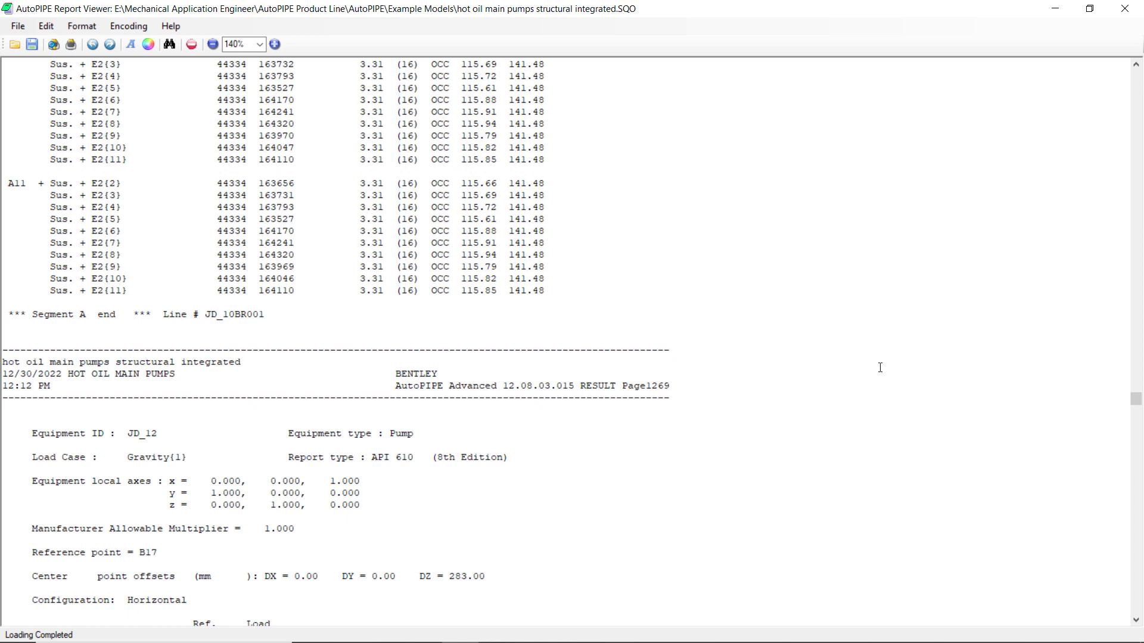
scroll(880, 367, "up", 10)
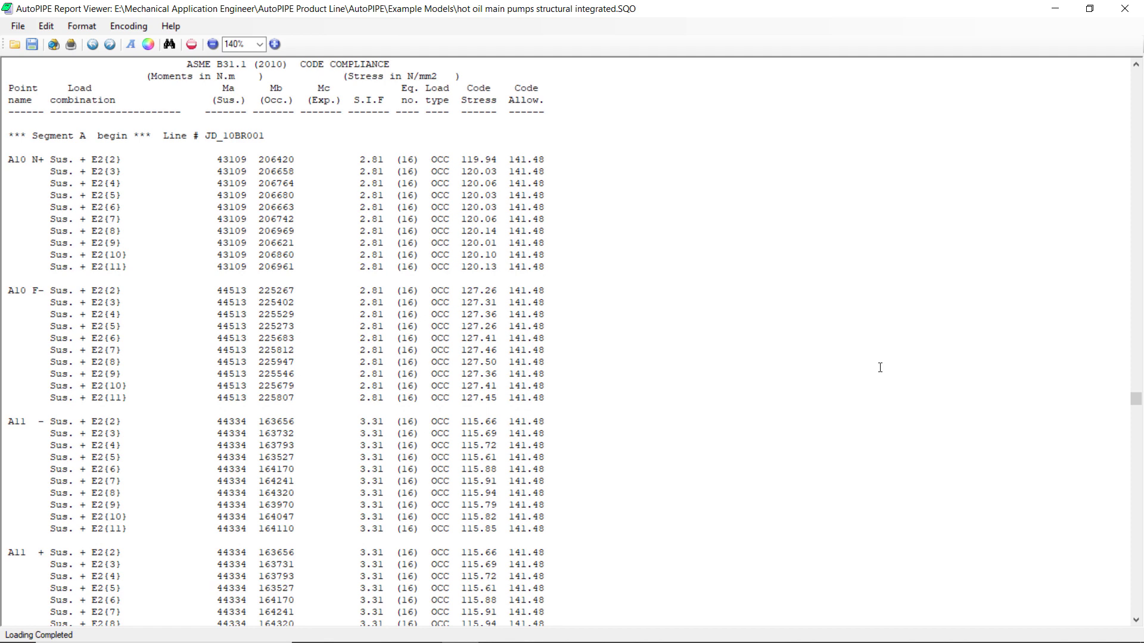
left_click(1124, 9)
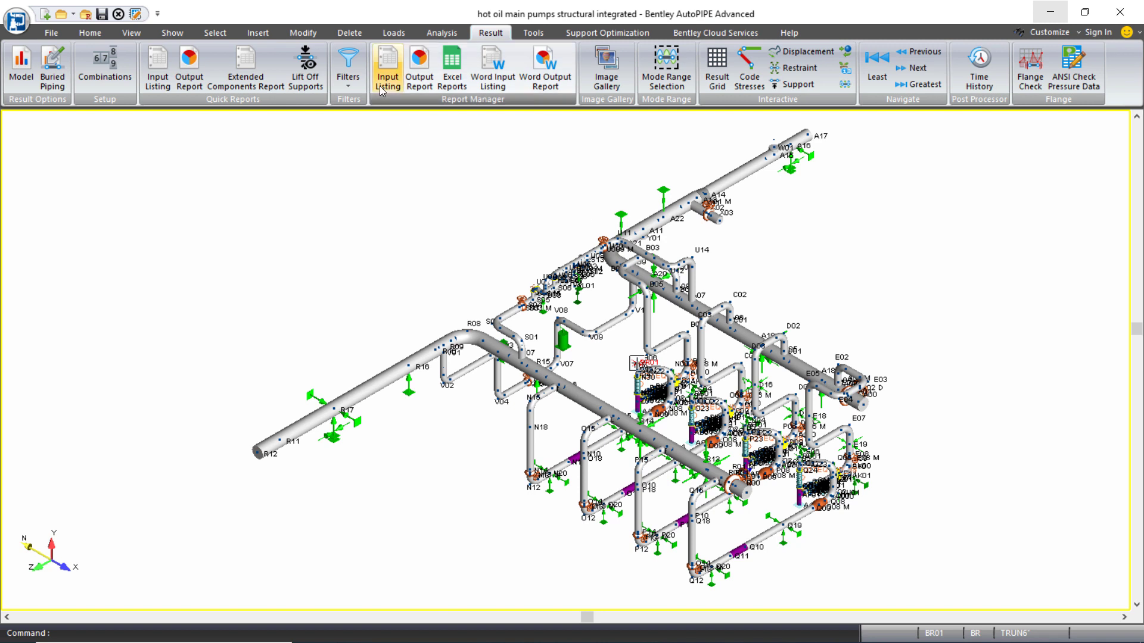
Select the piping from point R12 to R08 and generate an output report limited to highlighted points, with the filter criteria turned off.
left_click(258, 454)
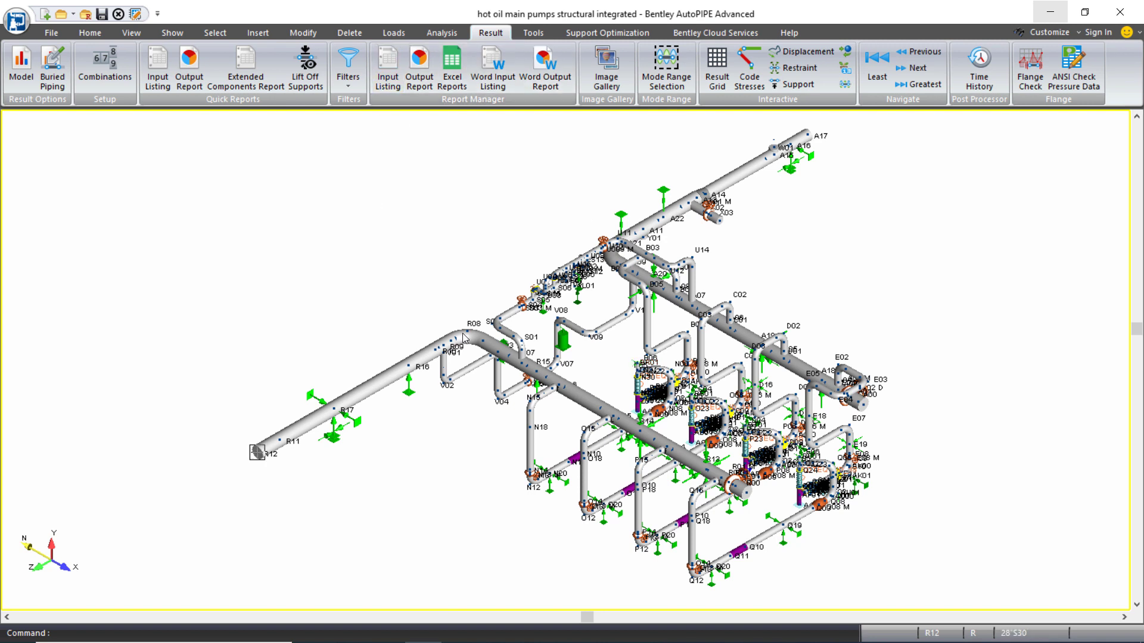
left_click(465, 333, "shift")
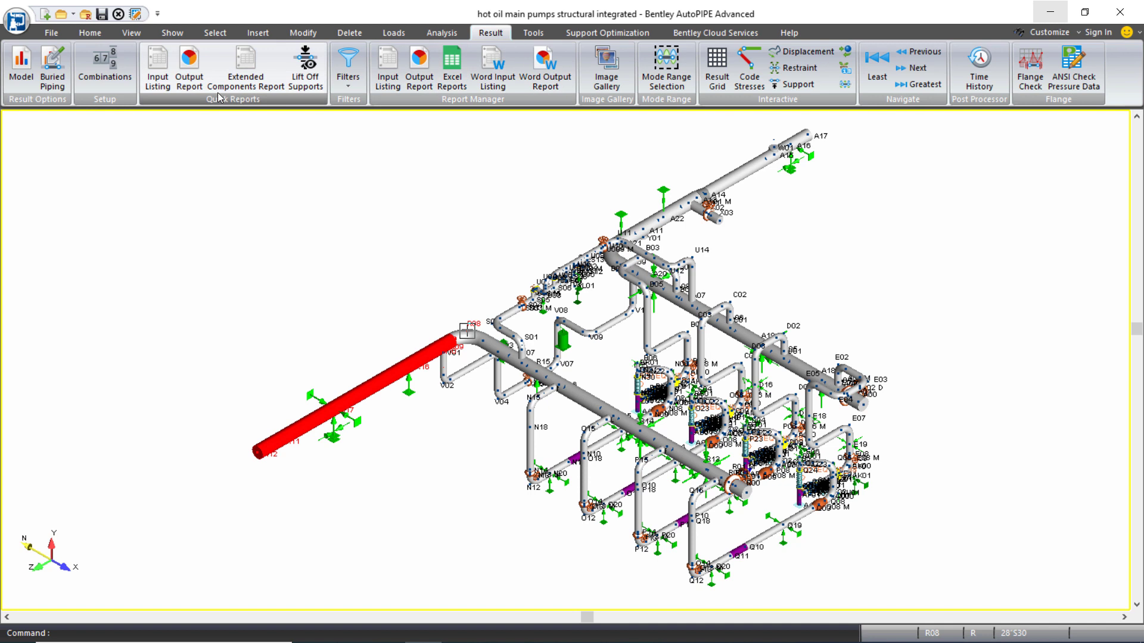
left_click(190, 86)
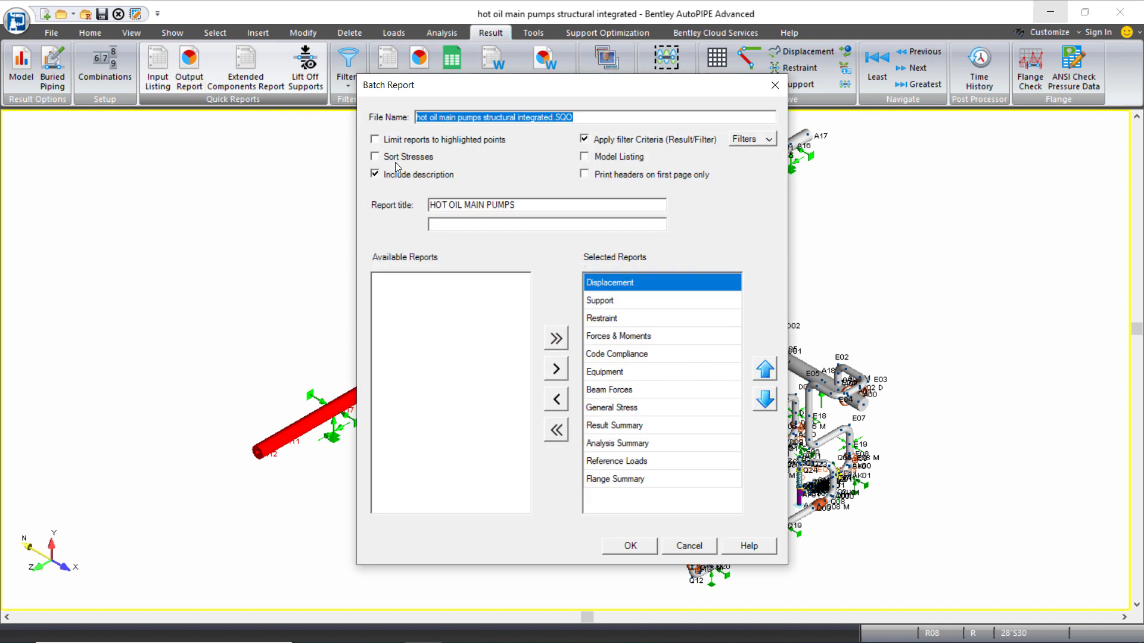
left_click(584, 139)
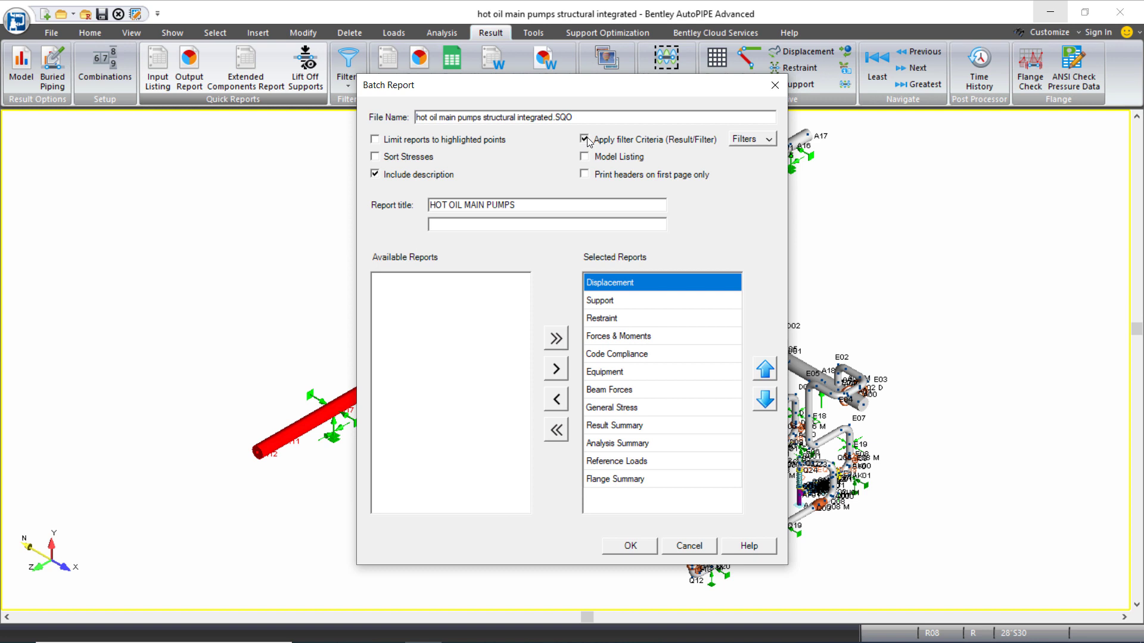
left_click(375, 142)
left_click(646, 541)
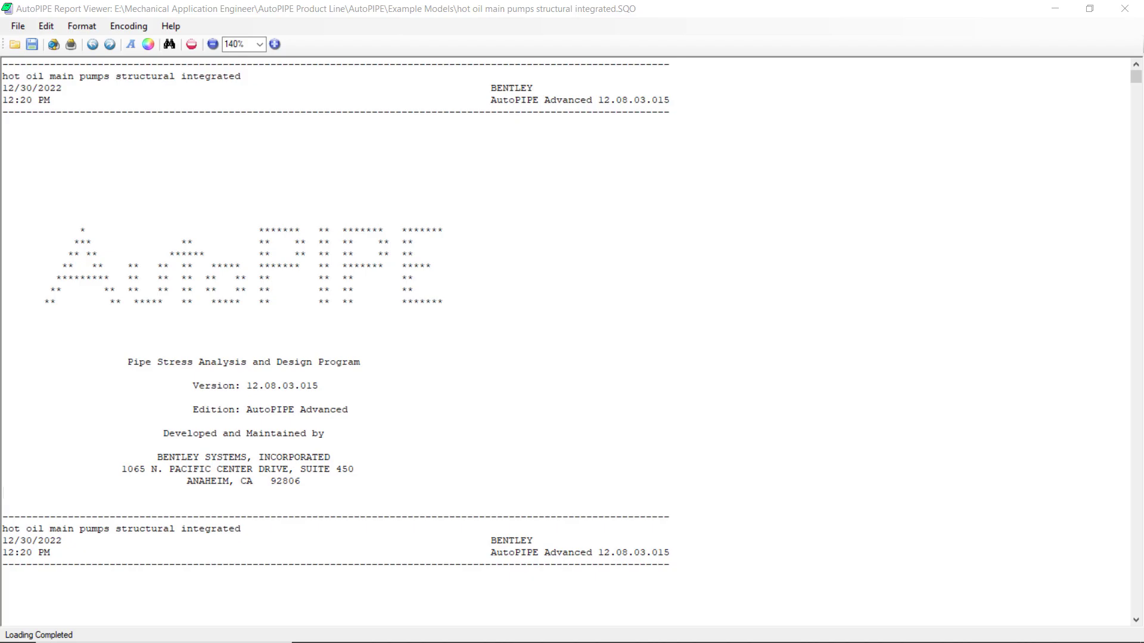
Examine the displacement results by load combination in the output report limited to highlighted points.
scroll(720, 427, "down", 20)
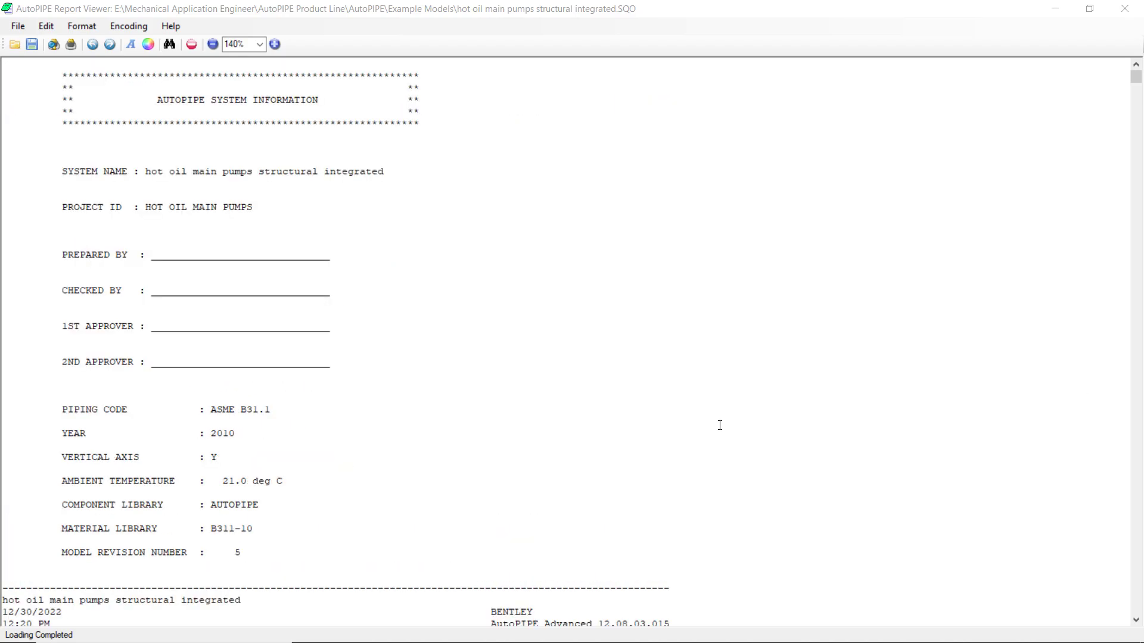
scroll(722, 429, "down", 16)
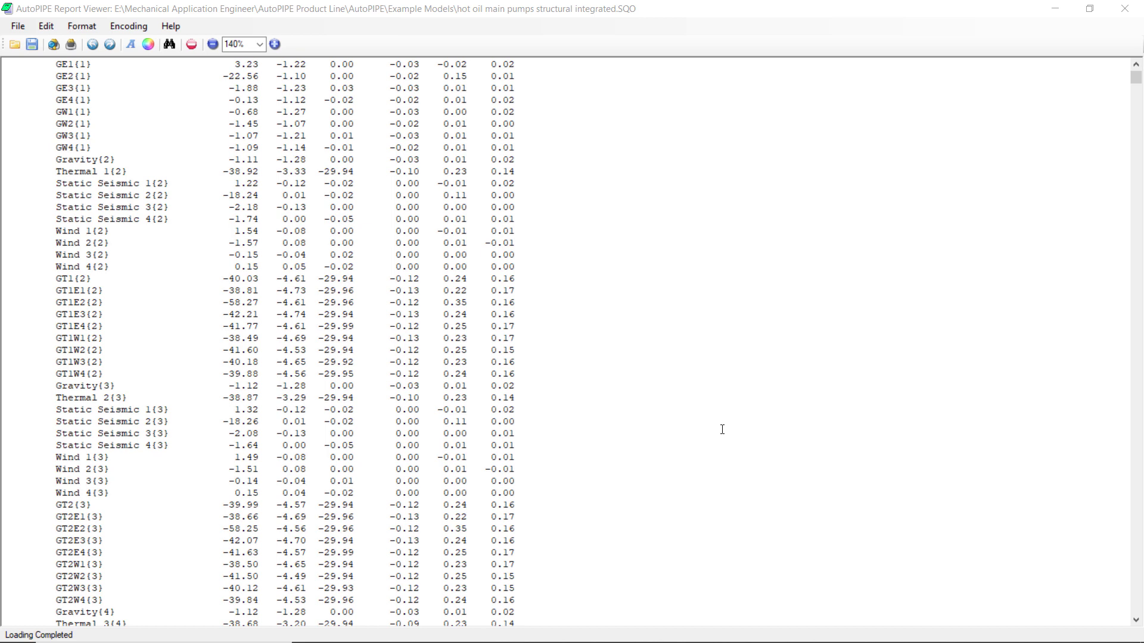
scroll(722, 429, "down", 16)
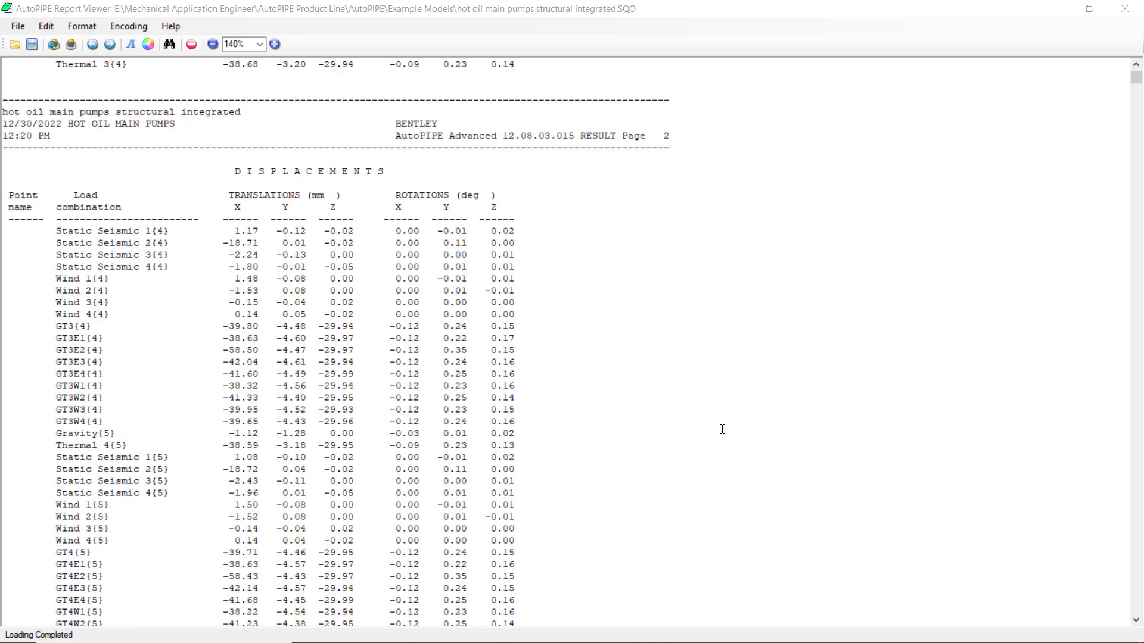
scroll(722, 429, "down", 16)
scroll(722, 429, "down", 16)
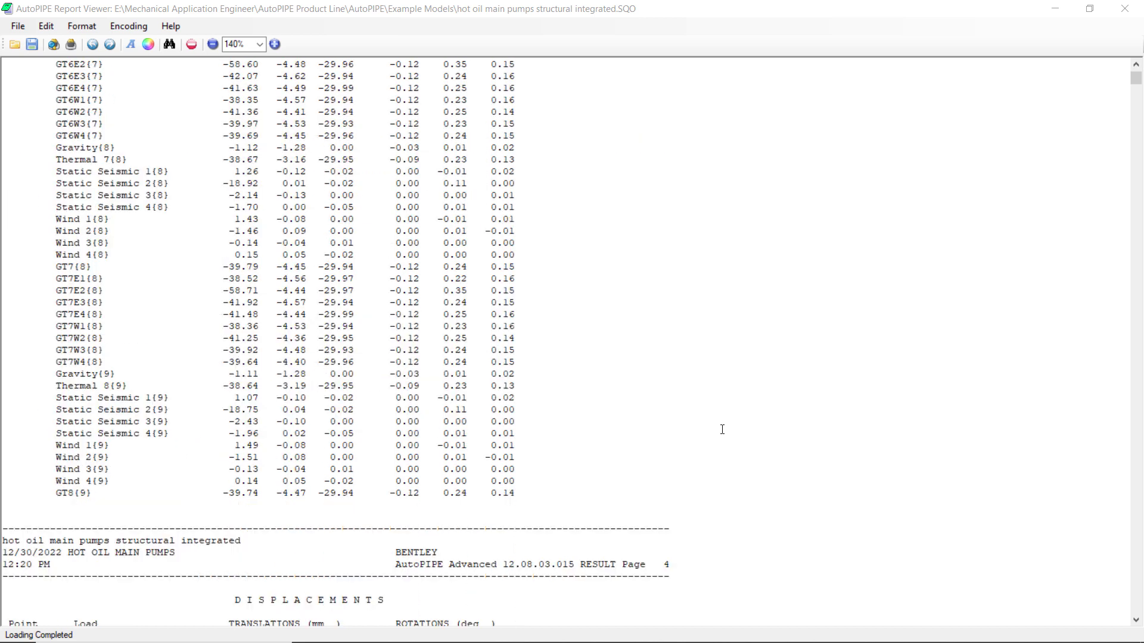
scroll(722, 429, "down", 16)
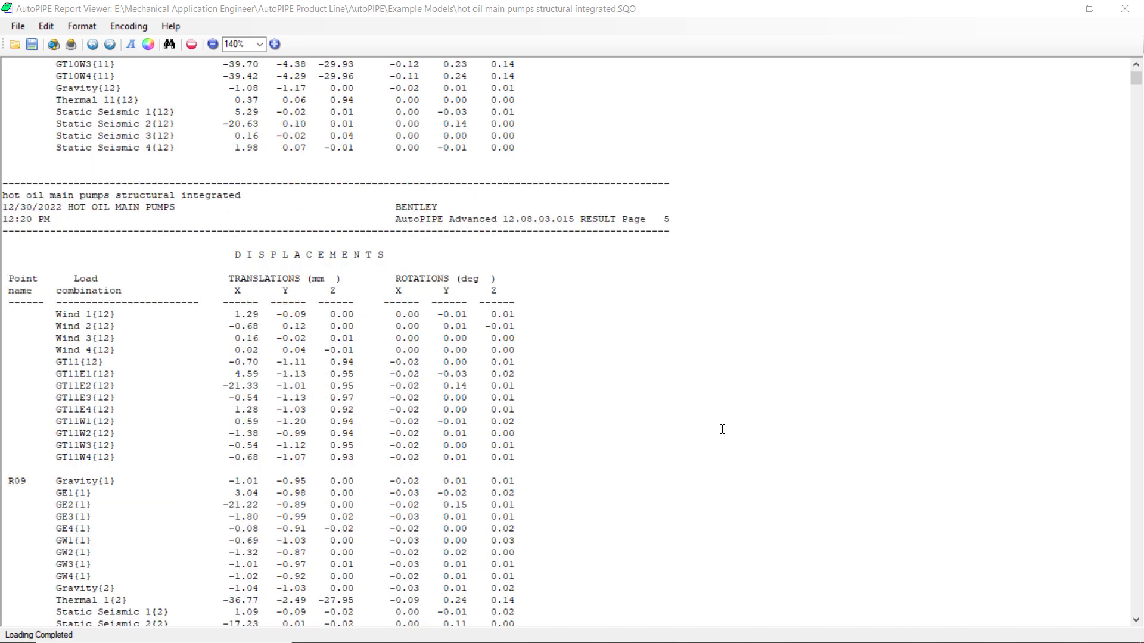
scroll(722, 429, "down", 16)
scroll(722, 429, "down", 16)
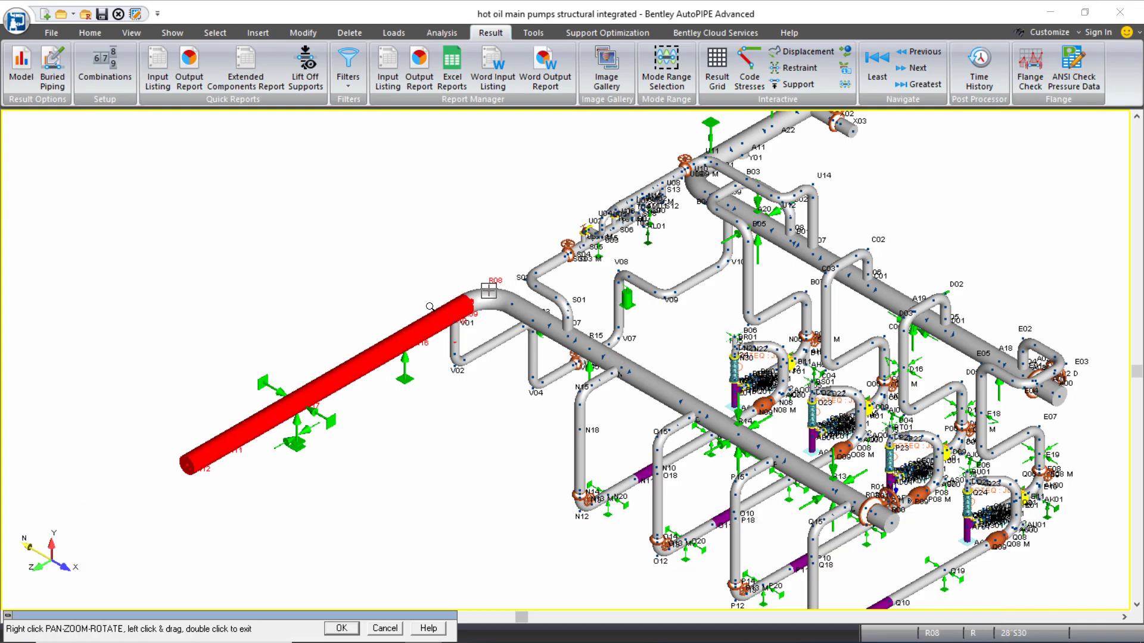
Compare the highlighted piping between R12 and R08 in the model with the reported displacement points, checking the R17 entry.
scroll(465, 327, "up", 1)
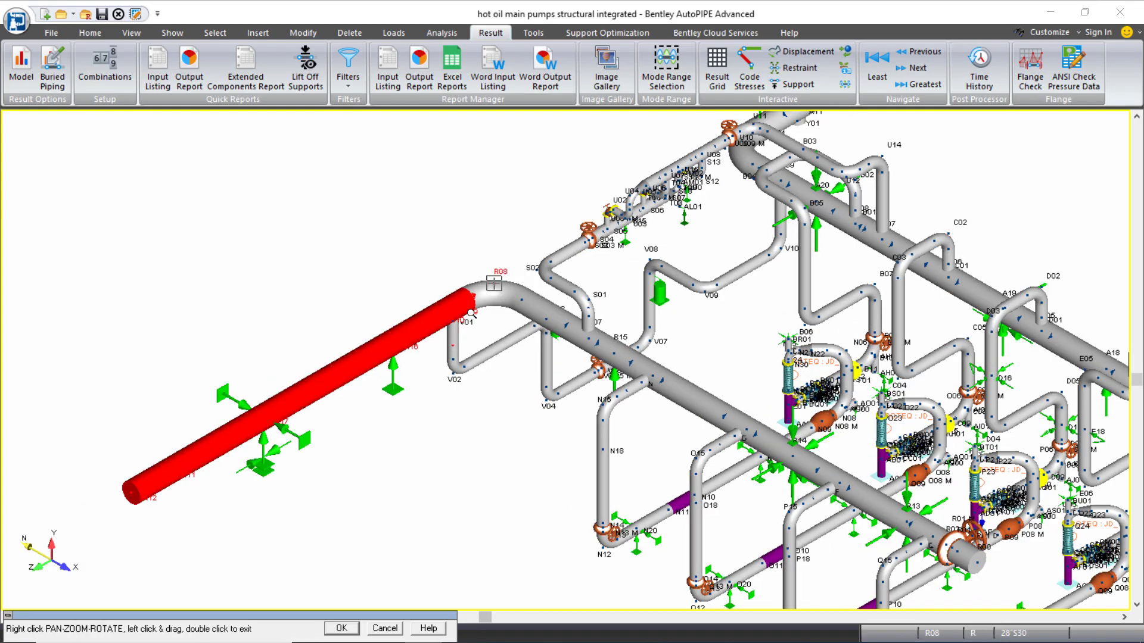
scroll(465, 316, "up", 1)
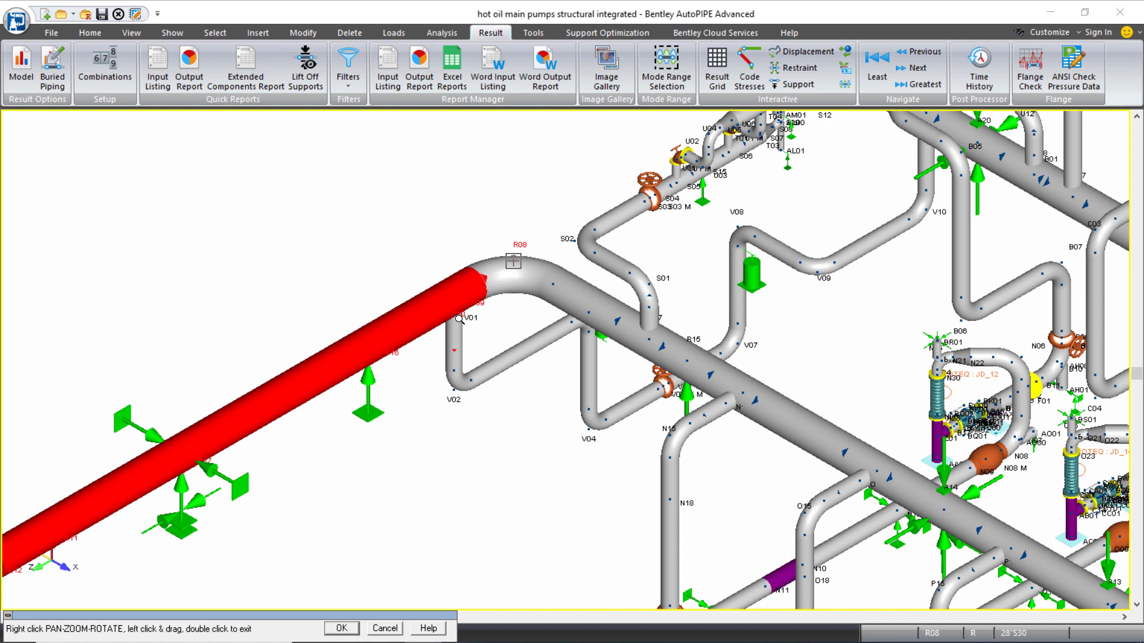
left_click_drag(131, 389, 208, 289)
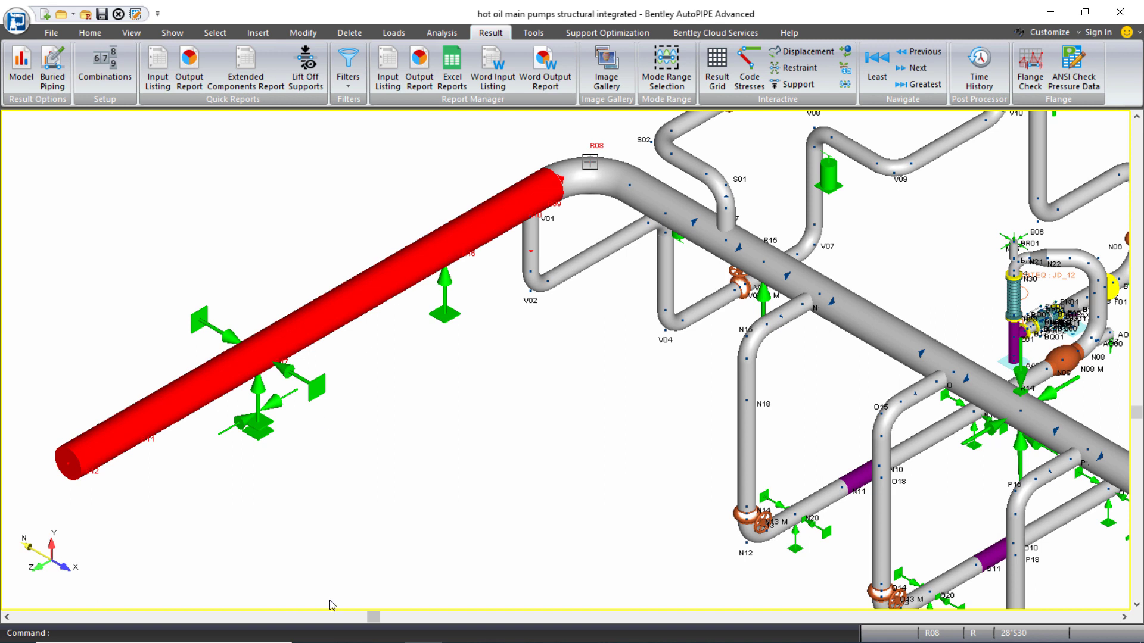
left_click(459, 632)
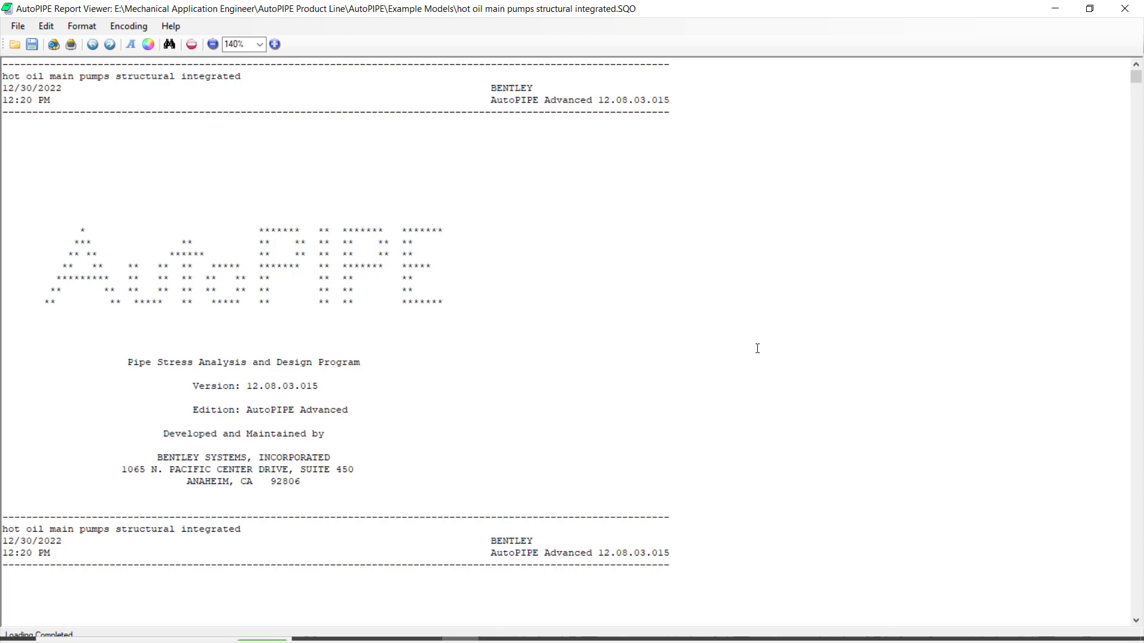
left_click_drag(1136, 77, 1138, 92)
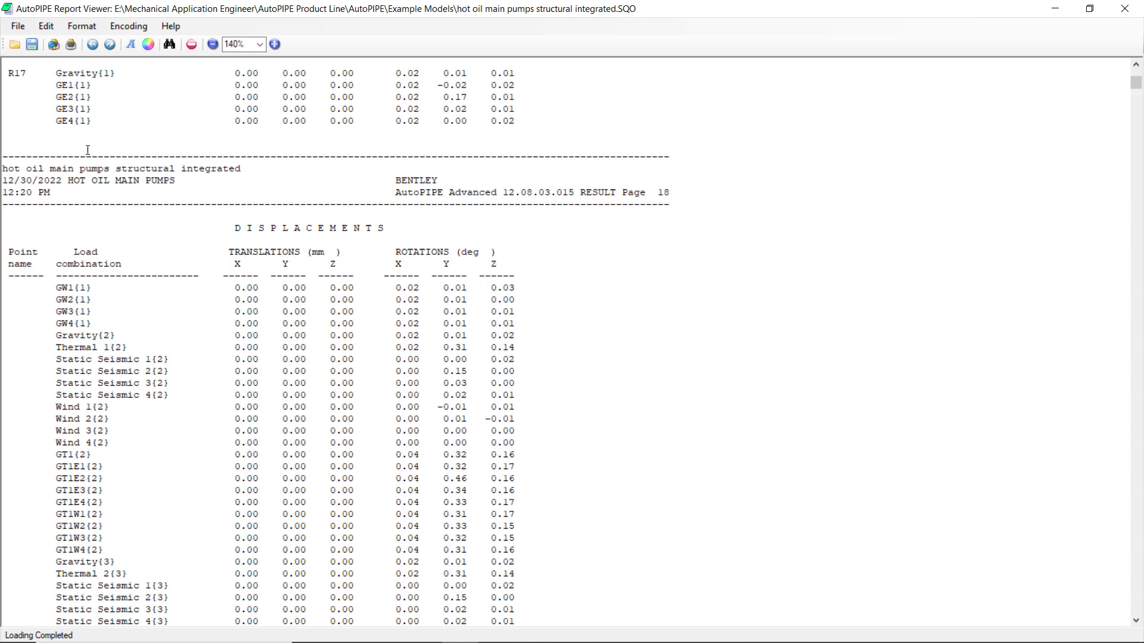
left_click_drag(53, 85, 7, 75)
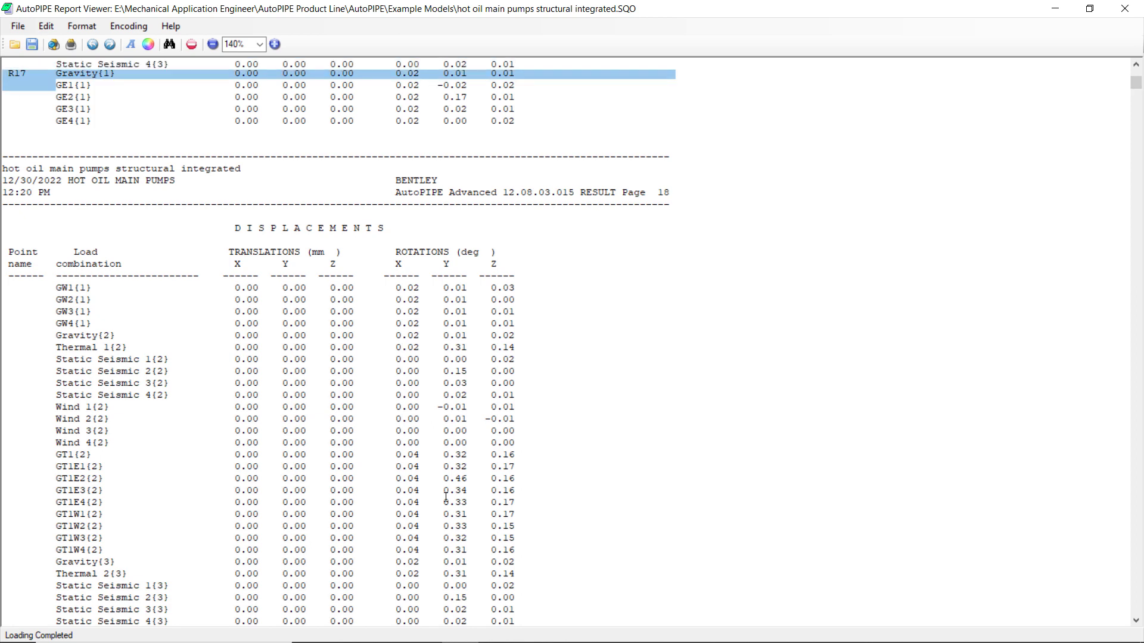
Examine the support forces section of the report back to the first entry at point R16, and close the report.
scroll(1042, 98, "down", 20)
scroll(234, 422, "down", 20)
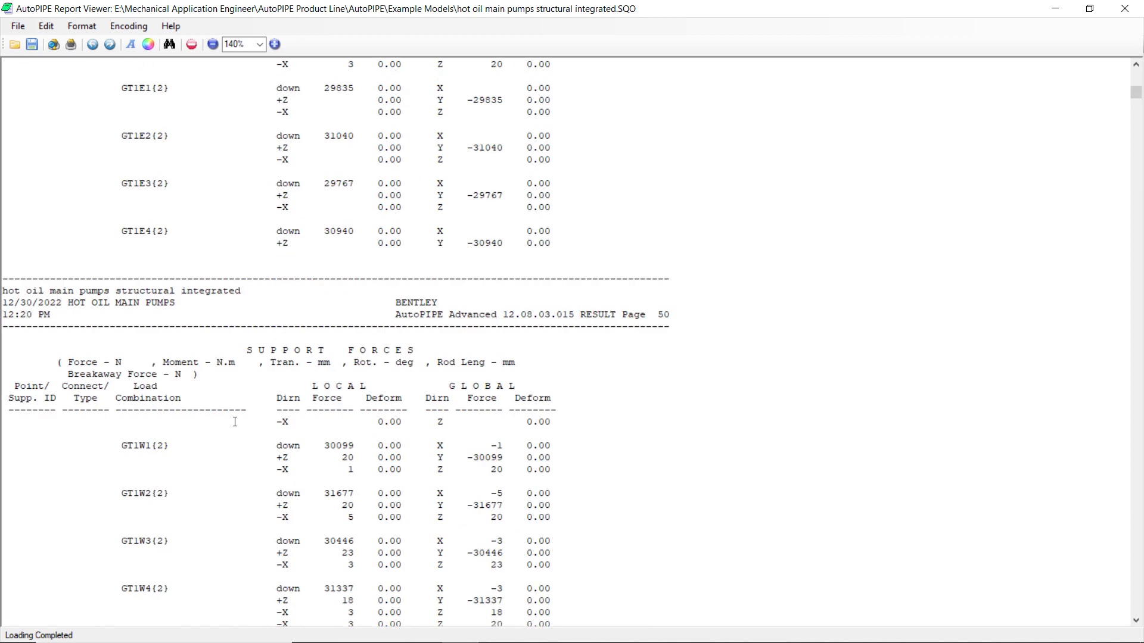
scroll(235, 422, "up", 20)
scroll(235, 422, "up", 15)
scroll(234, 422, "up", 20)
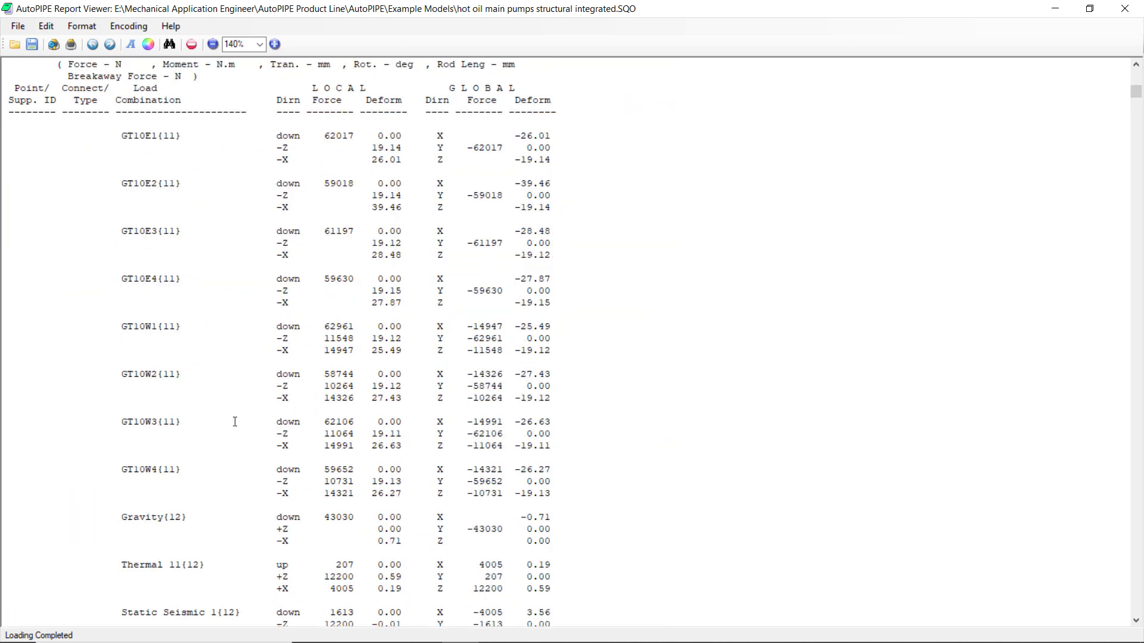
scroll(231, 425, "up", 20)
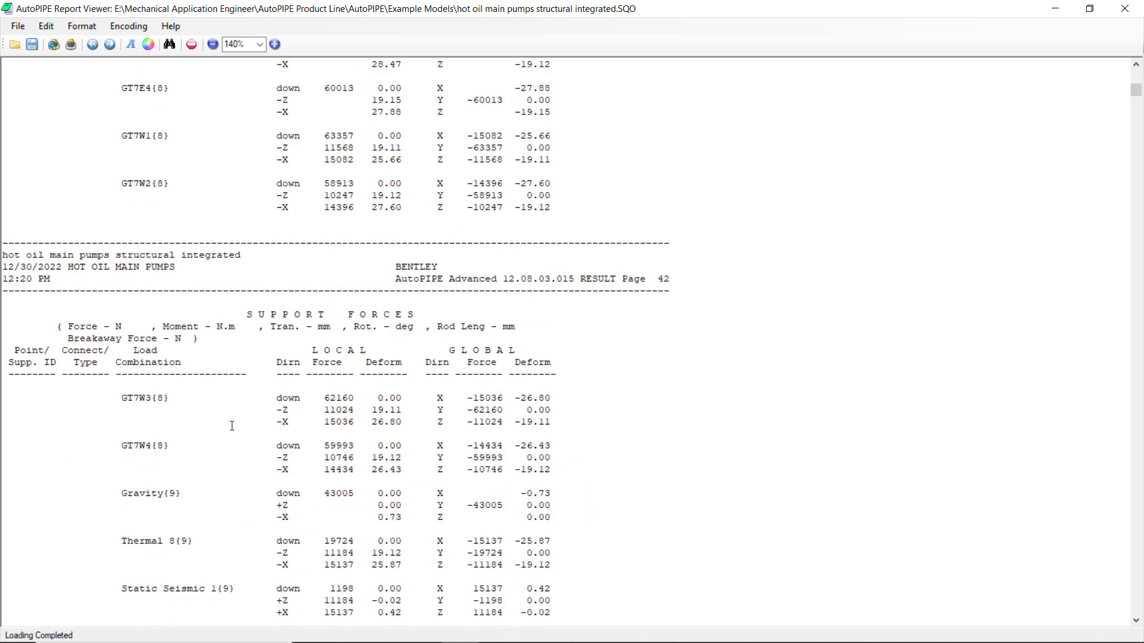
scroll(232, 425, "up", 20)
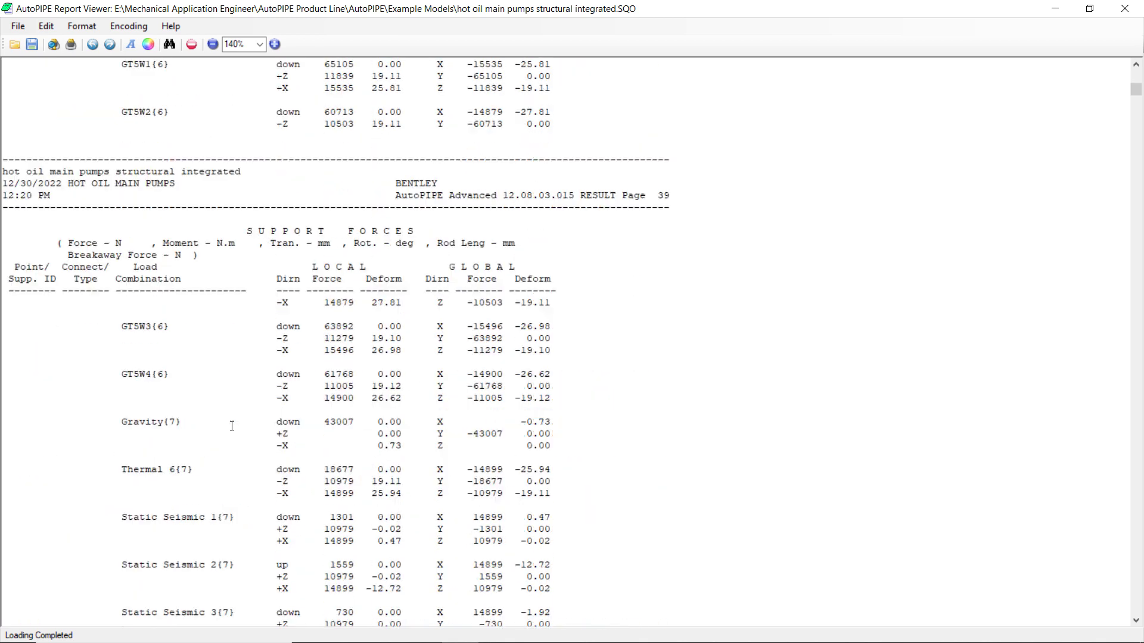
scroll(232, 426, "up", 20)
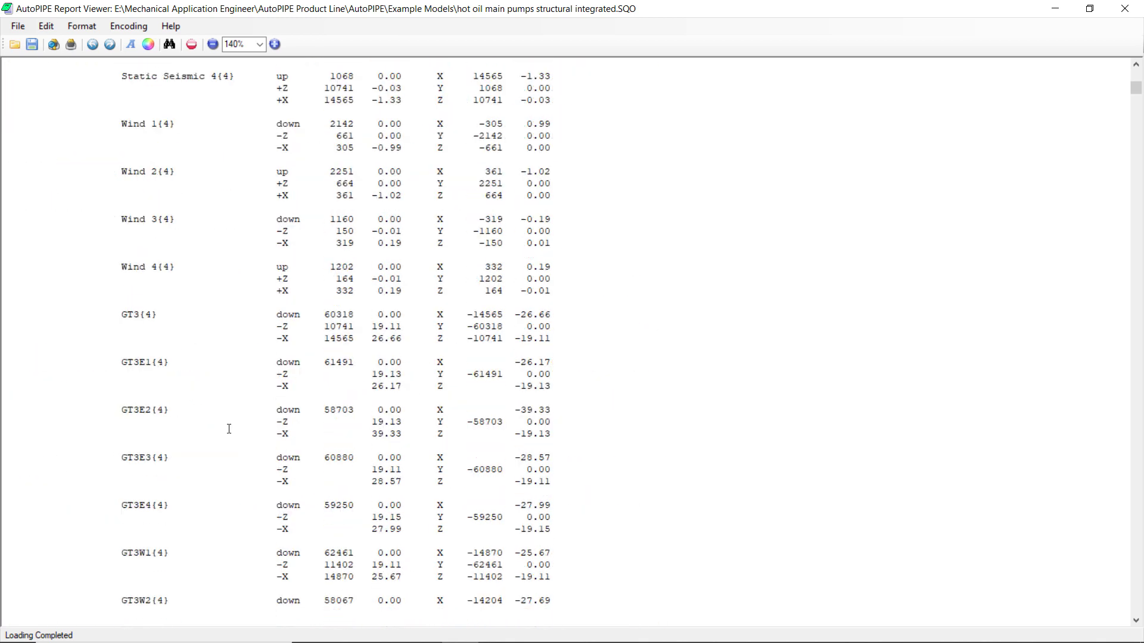
scroll(228, 429, "up", 20)
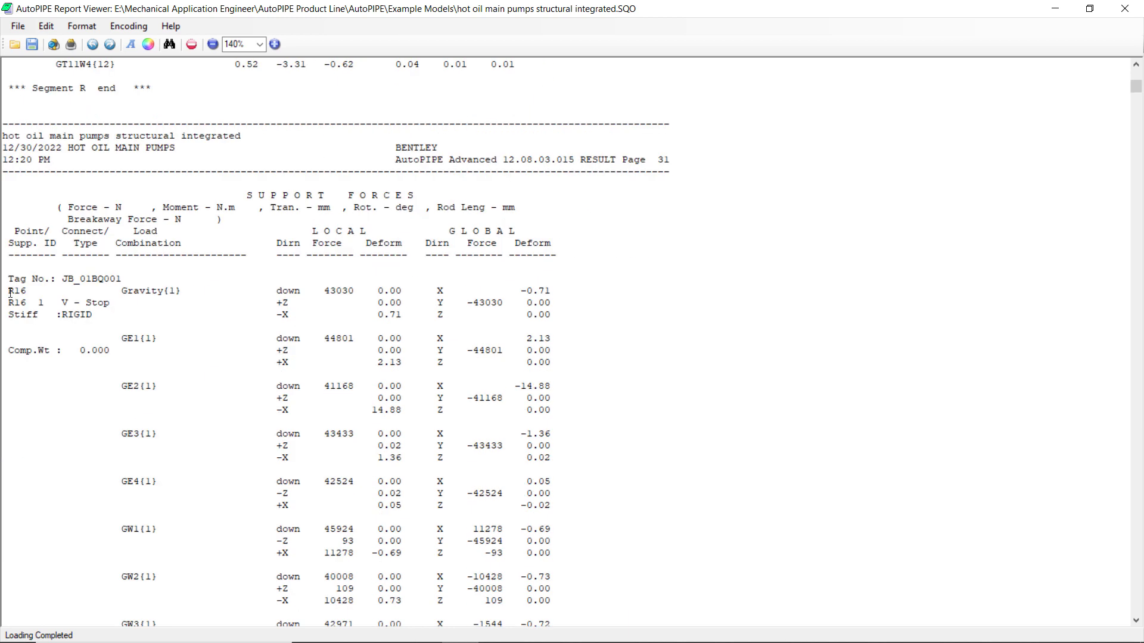
left_click_drag(10, 293, 33, 293)
left_click(1125, 8)
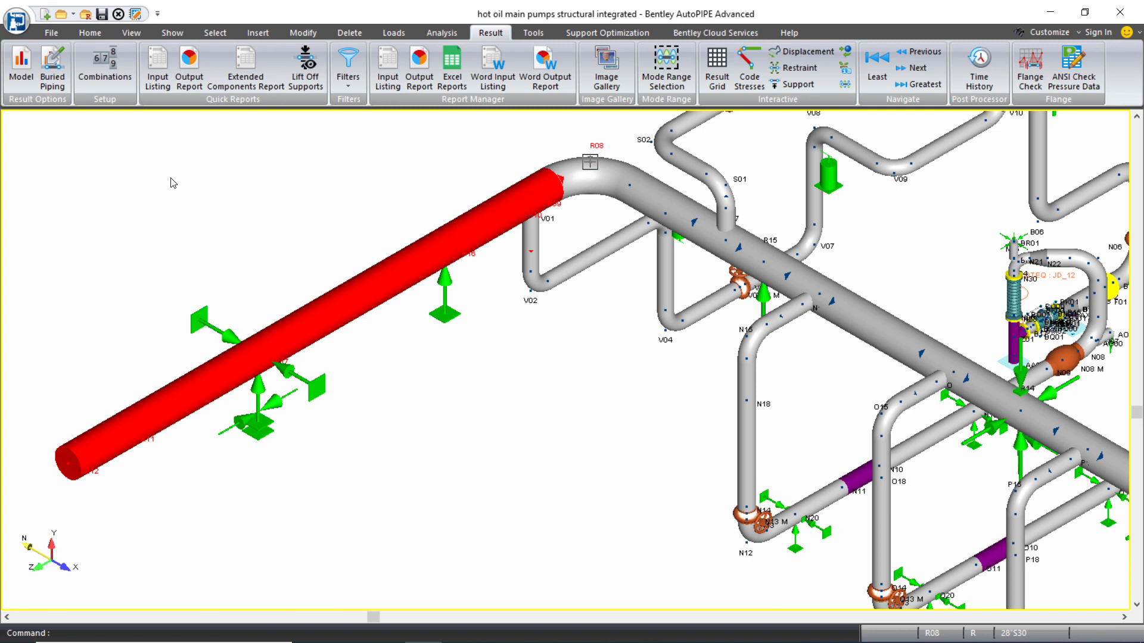
Turn off limiting reports to highlighted points in the quick output report settings and accept them.
left_click(191, 74)
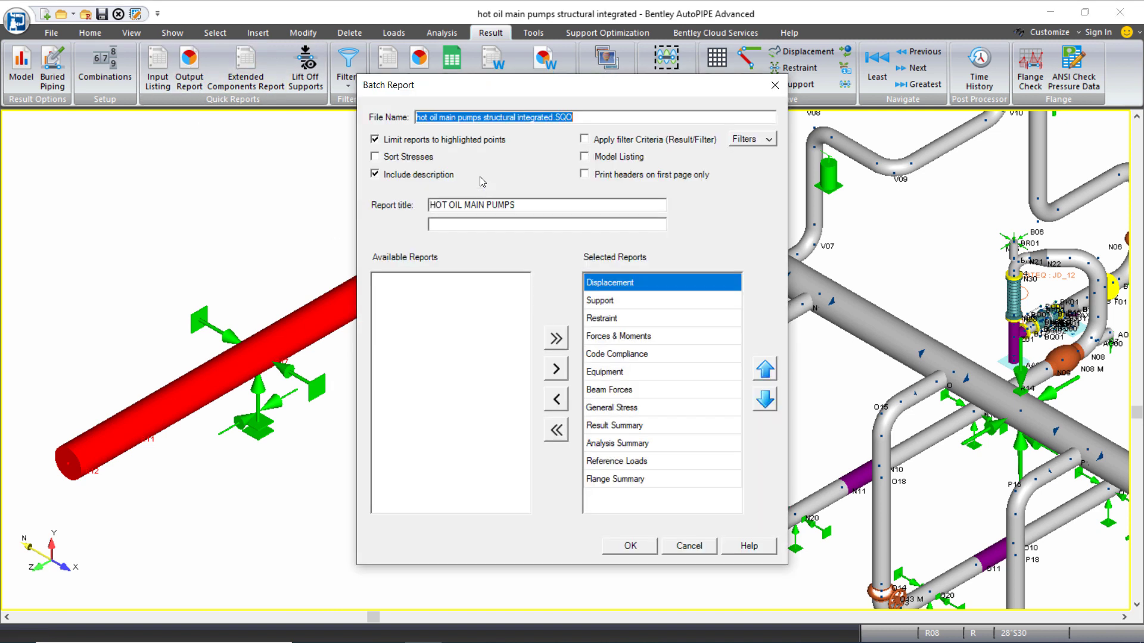
left_click(375, 140)
left_click(375, 140)
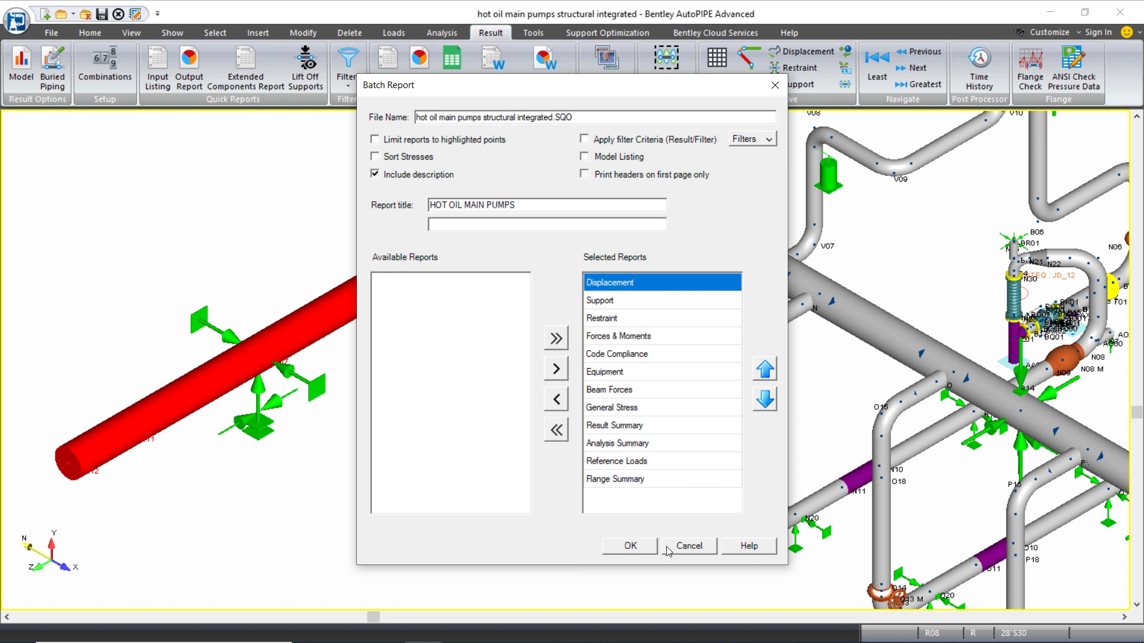
left_click(639, 554)
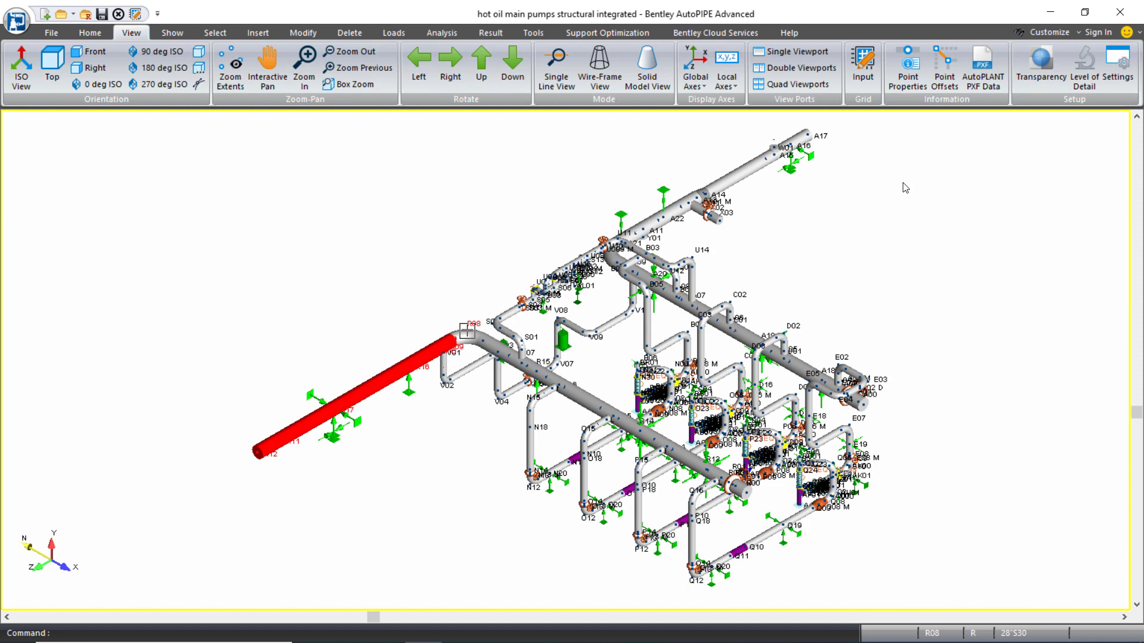
Open the result grid and review the list of combinations available for the code stresses.
left_click(480, 31)
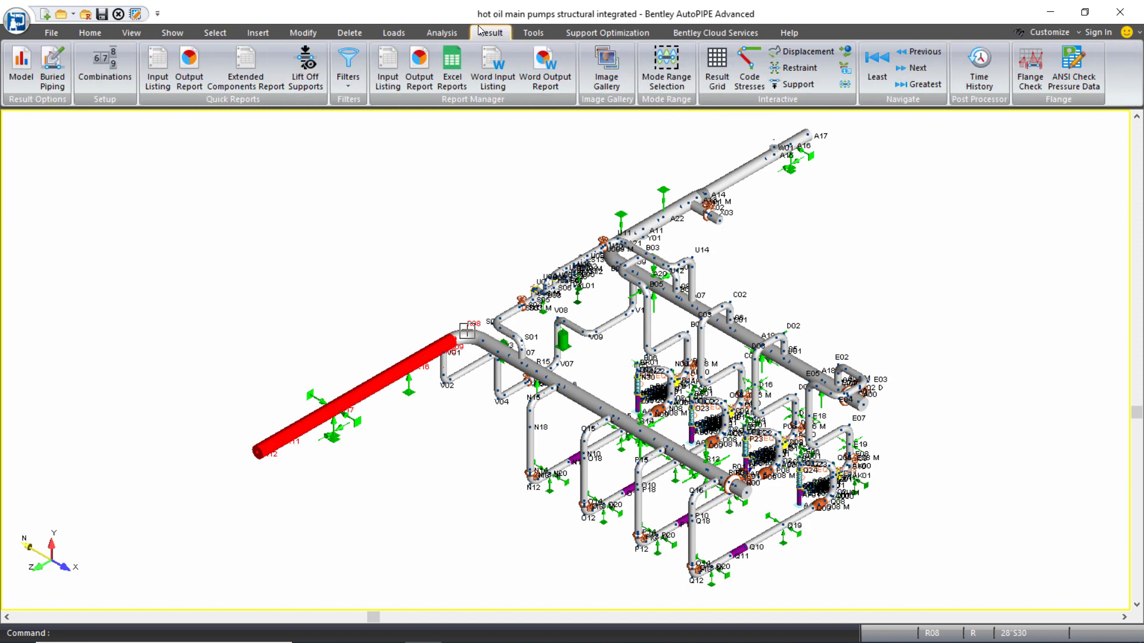
left_click(709, 78)
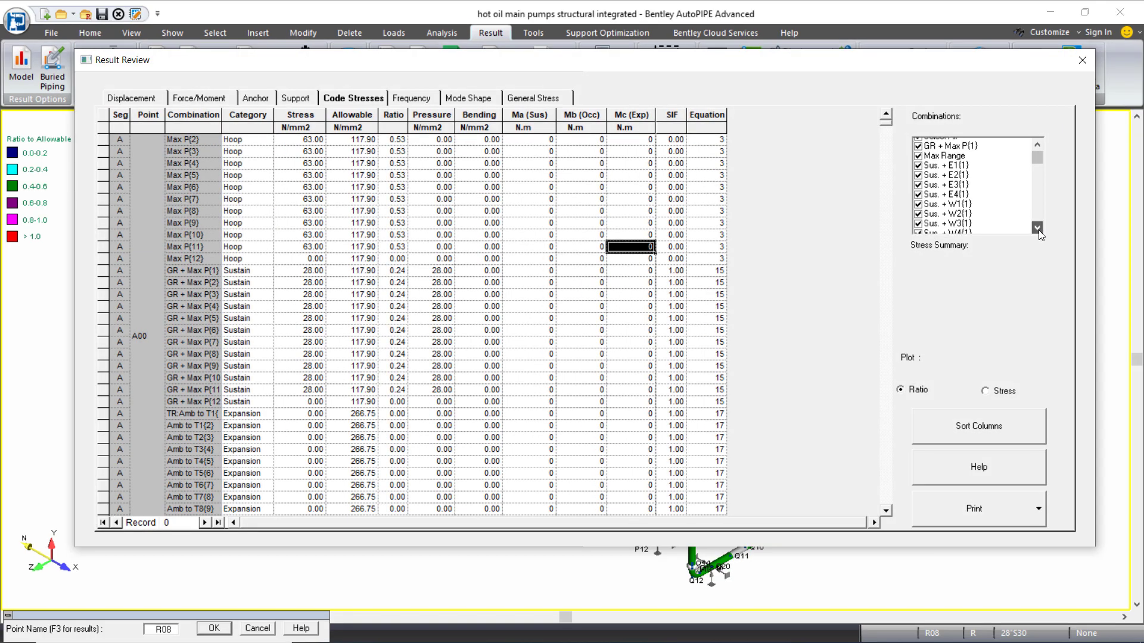
left_click(1037, 227)
left_click(1037, 227)
left_click(1037, 228)
mouse_move(1034, 155)
left_mouse_down()
mouse_move(1037, 192)
mouse_move(1033, 145)
left_mouse_up()
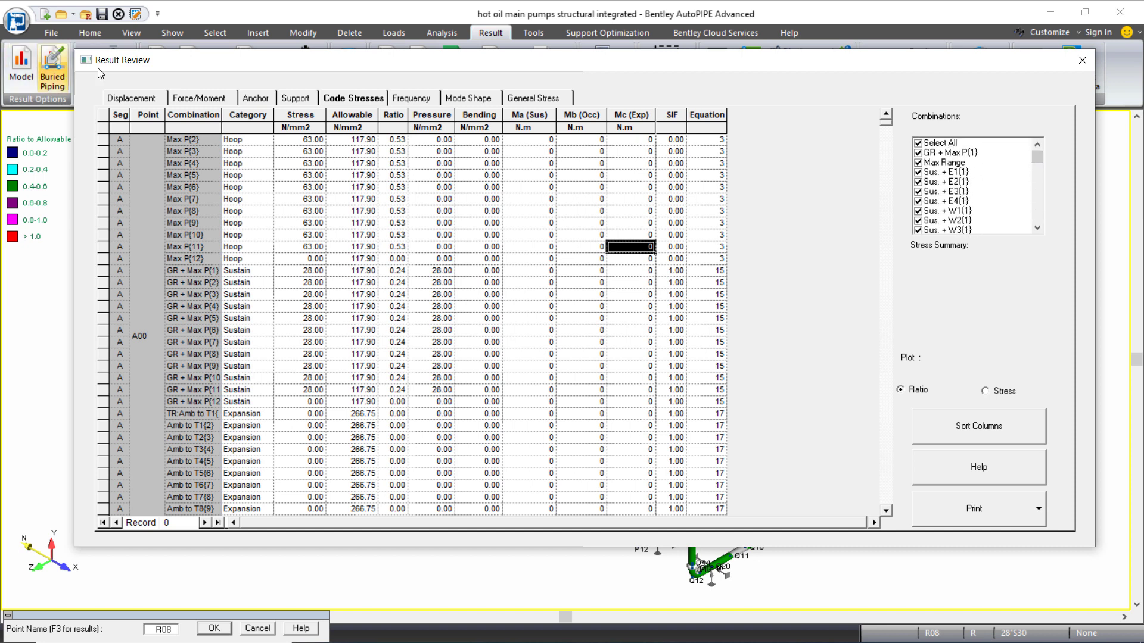
Exclude the combinations GW4{1}, Gravity{2} and Thermal 1{2} from the displacement results in the result grid.
left_click(137, 98)
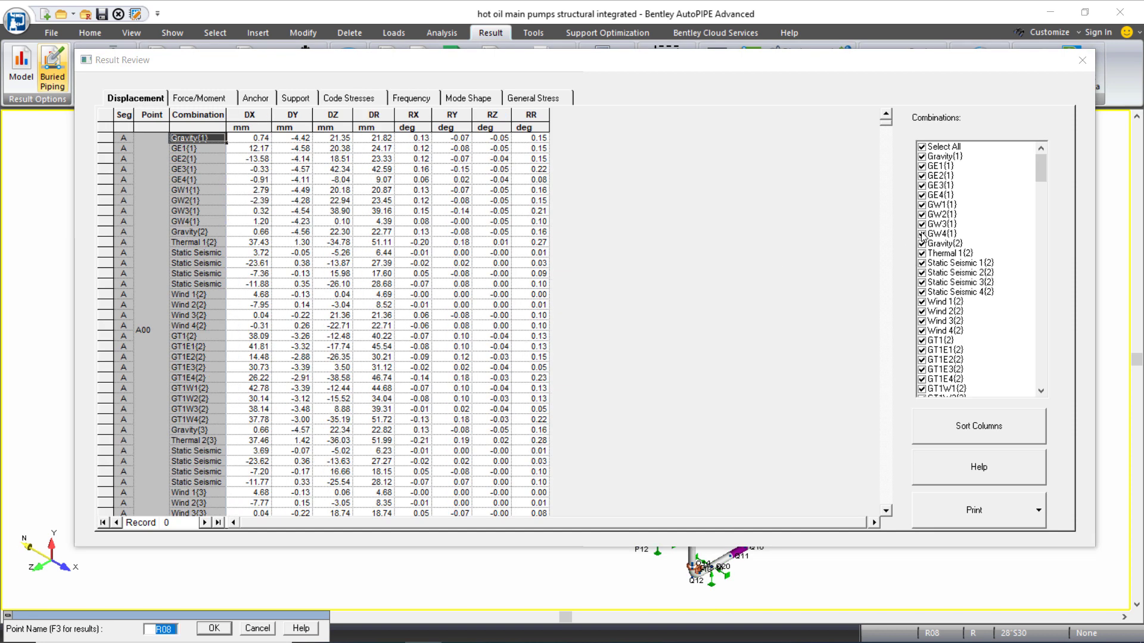
scroll(1020, 253, "down", 20)
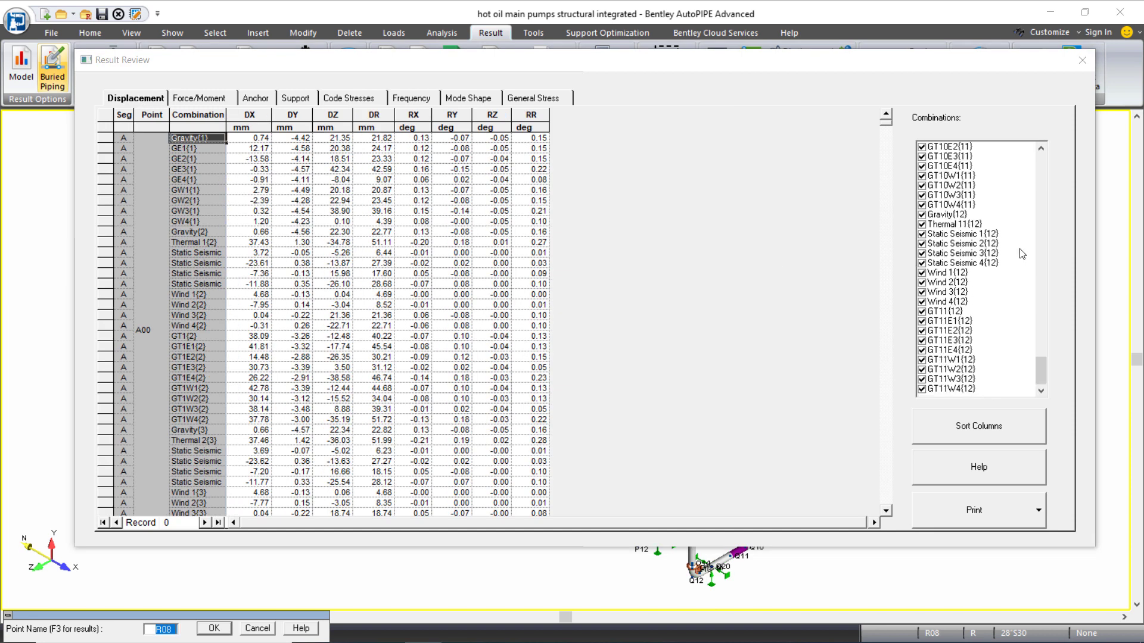
scroll(1022, 254, "up", 20)
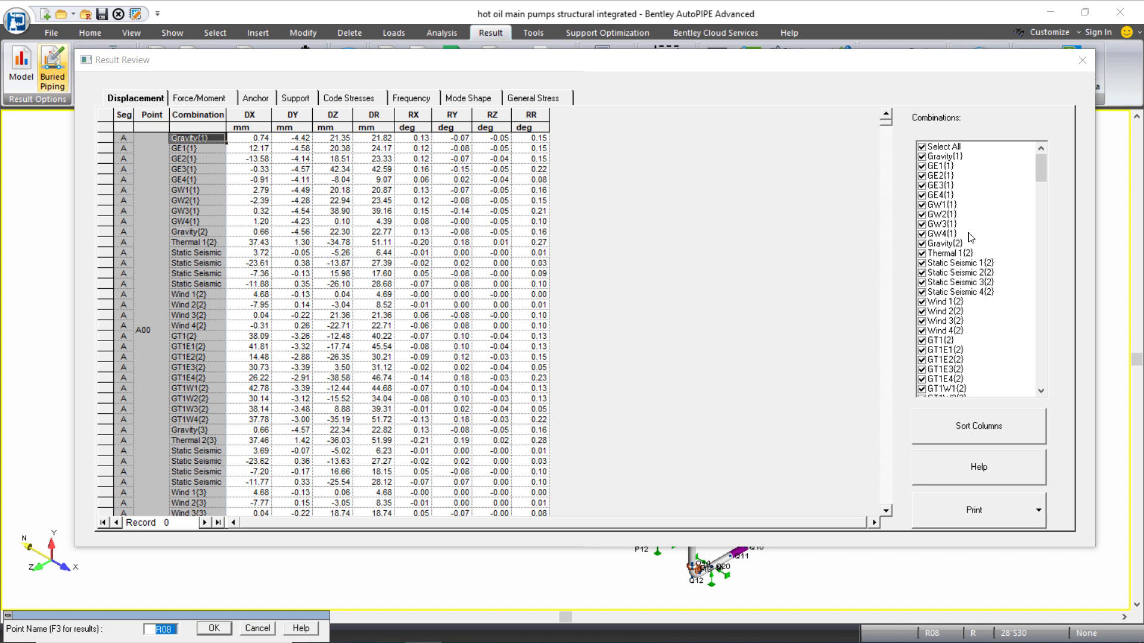
left_click(923, 233)
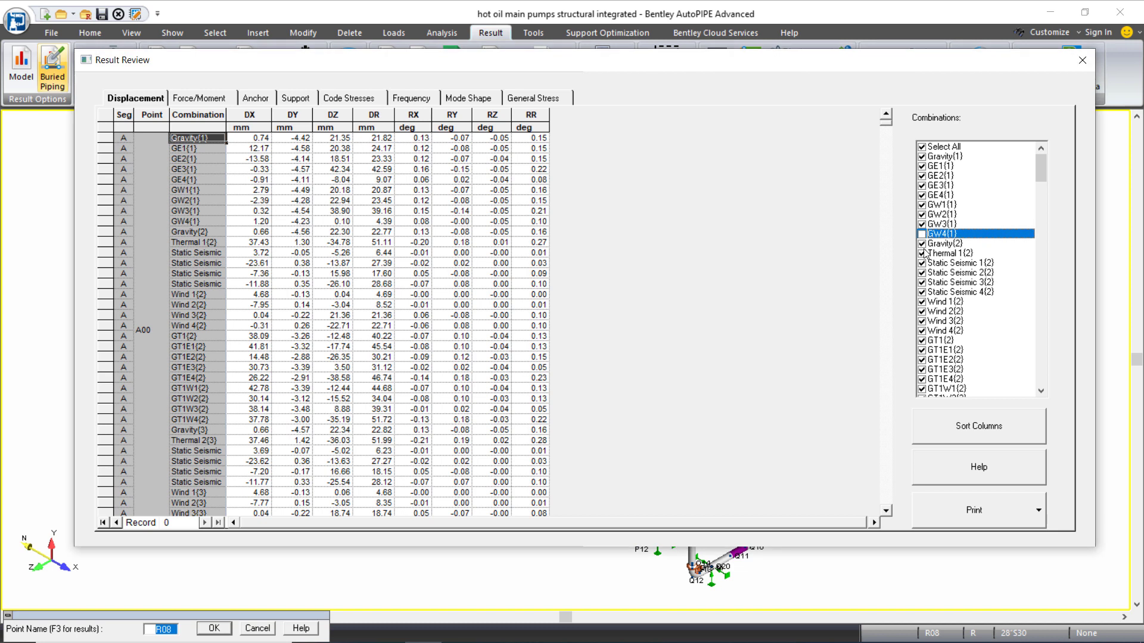
left_click(923, 246)
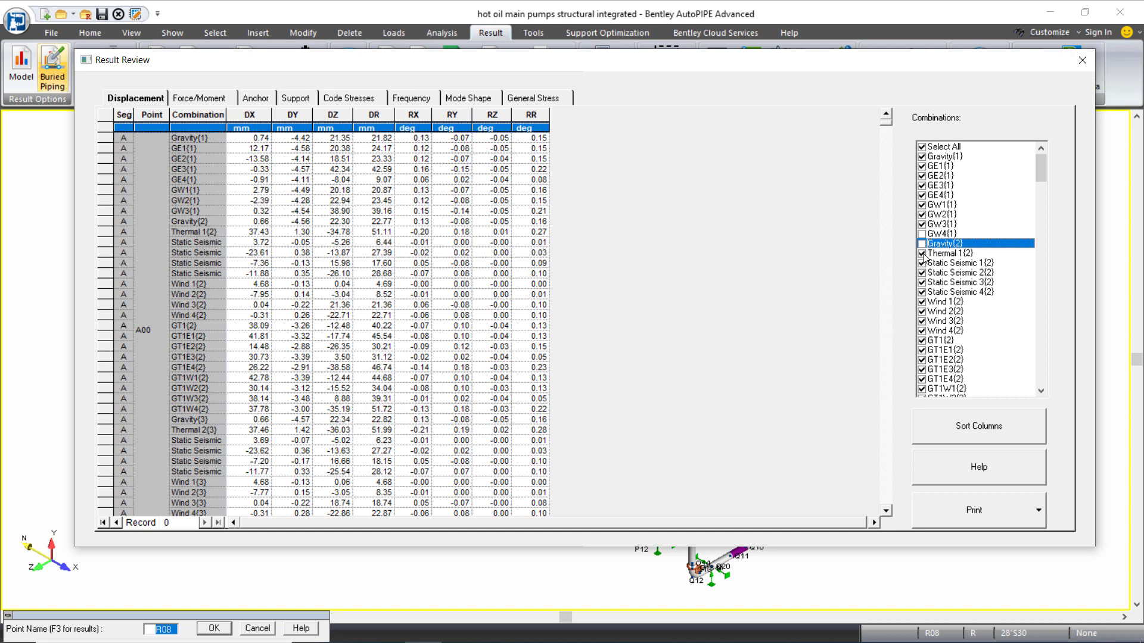
left_click(921, 254)
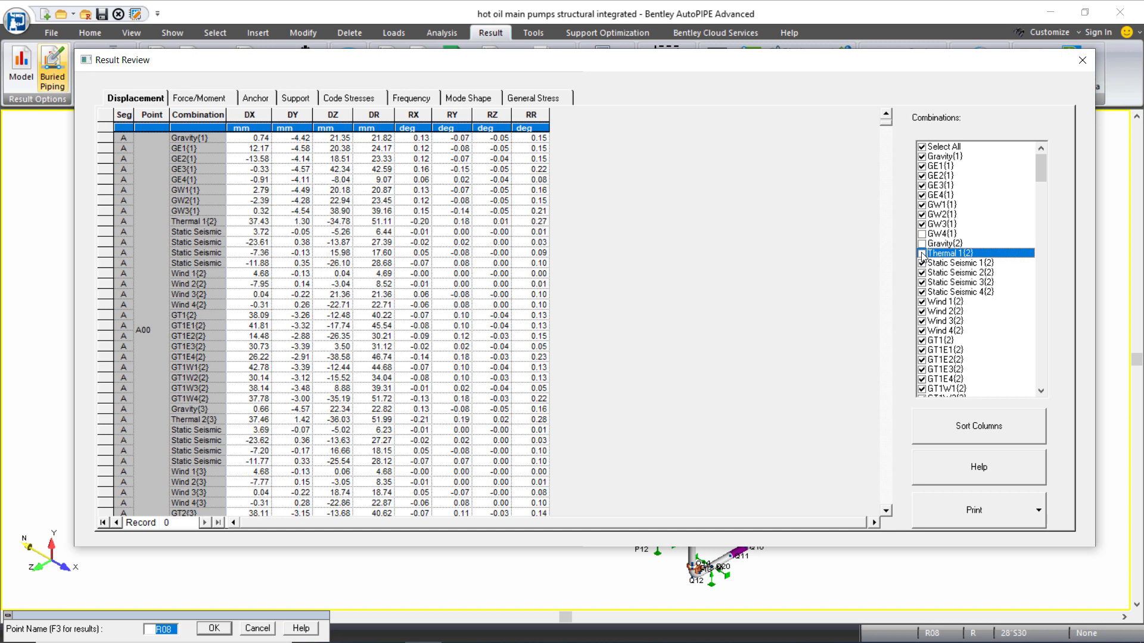
left_click(922, 253)
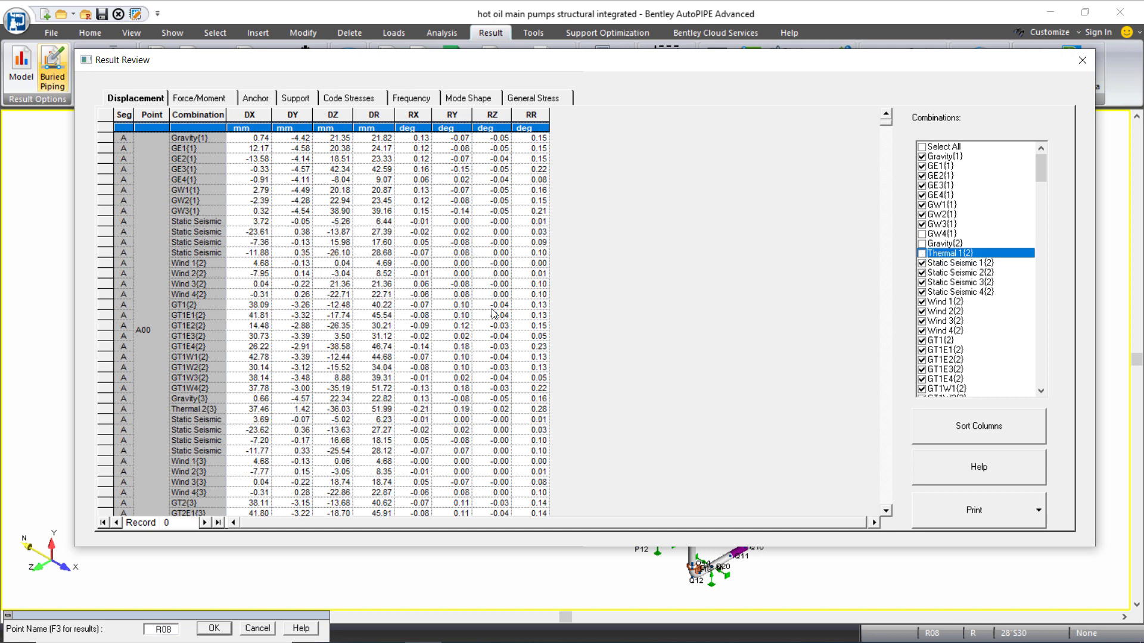